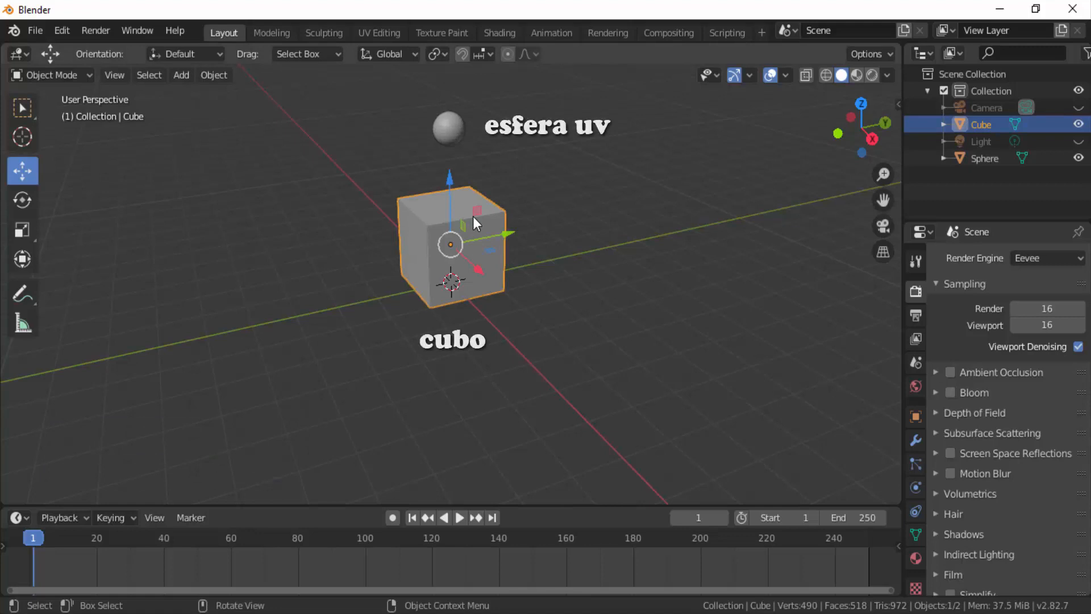
Apply the Quick Liquid effect to the UV sphere above the cube
{"action": "left_click", "coordinate": [449, 132]}
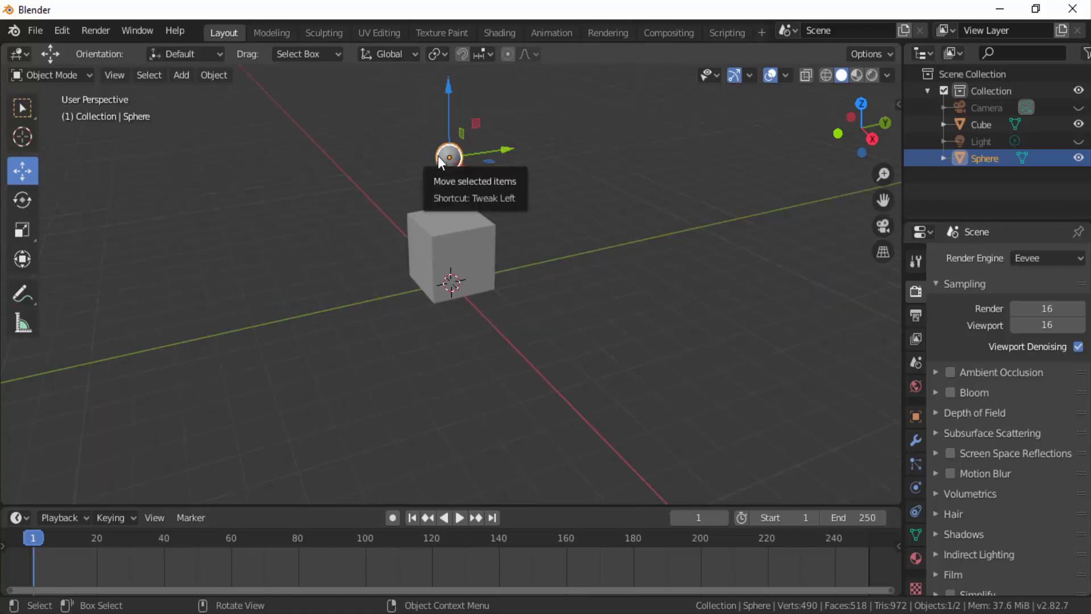
{"action": "left_click", "coordinate": [213, 75]}
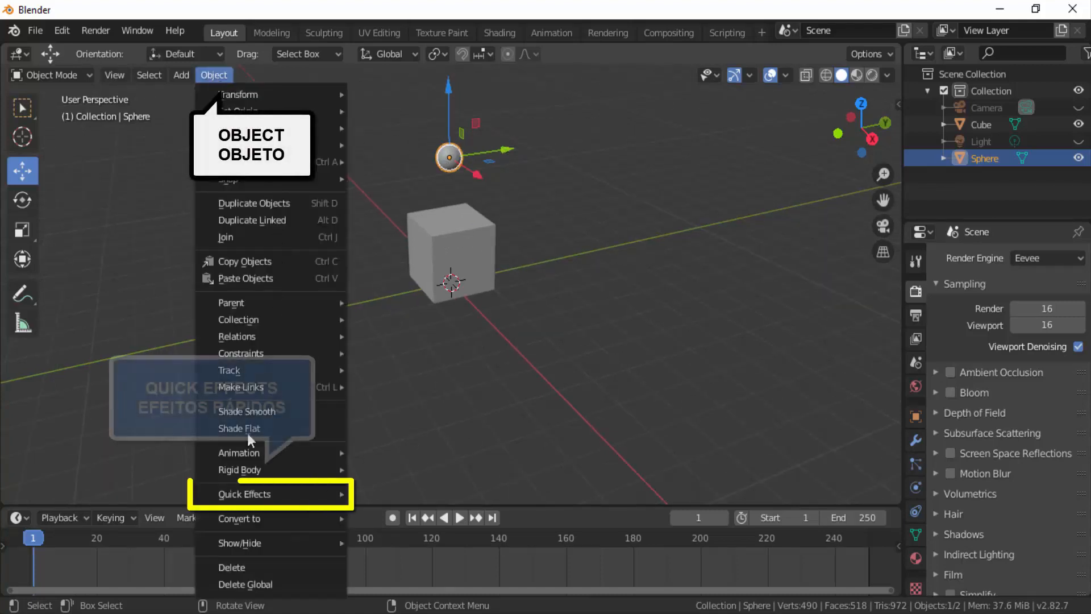
{"action": "mouse_move", "coordinate": [244, 503]}
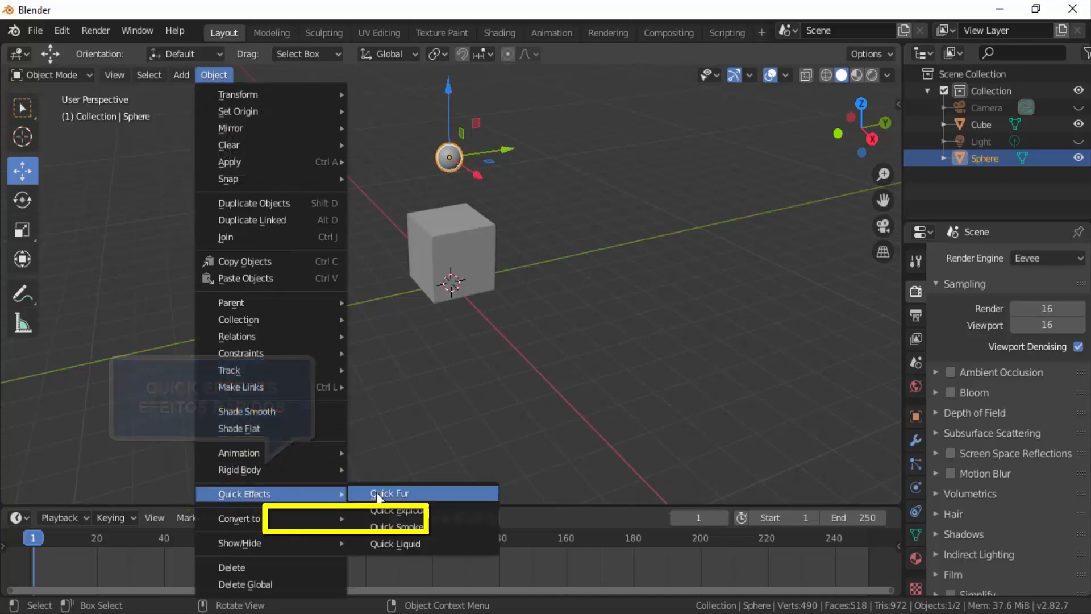
{"action": "left_click", "coordinate": [453, 543]}
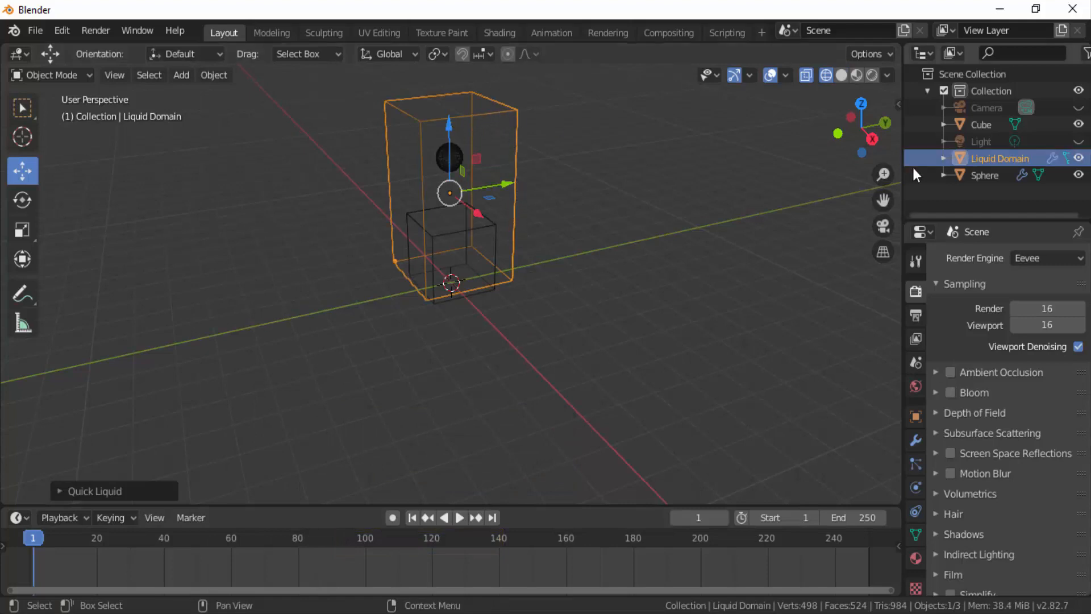
Scale the liquid domain box by a factor of 2 along both the X and Y axes
{"action": "key", "text": "s"}
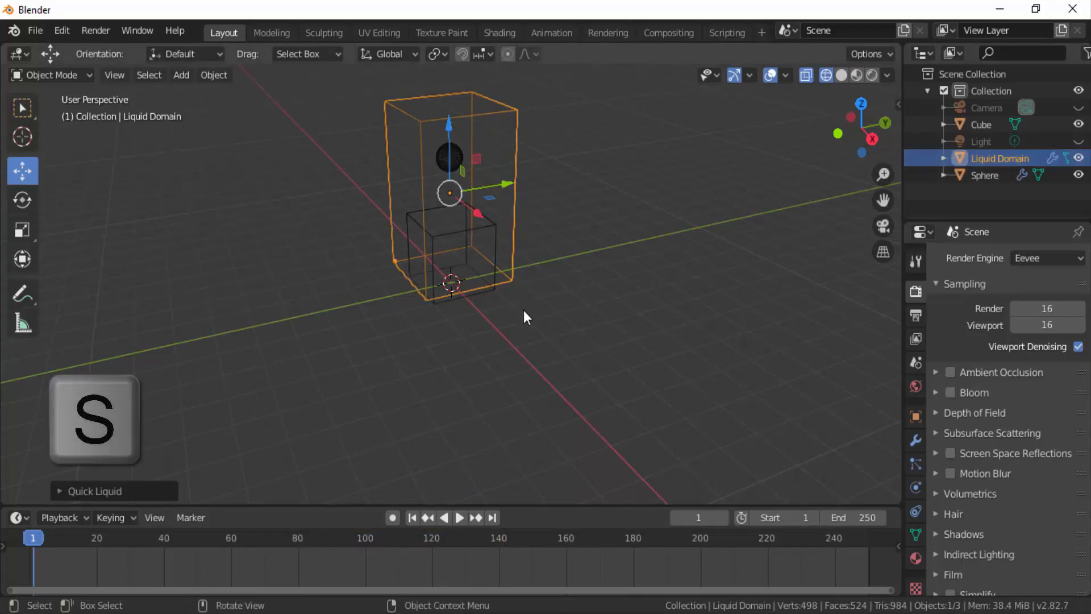
{"action": "key", "text": "x"}
{"action": "key", "text": "2"}
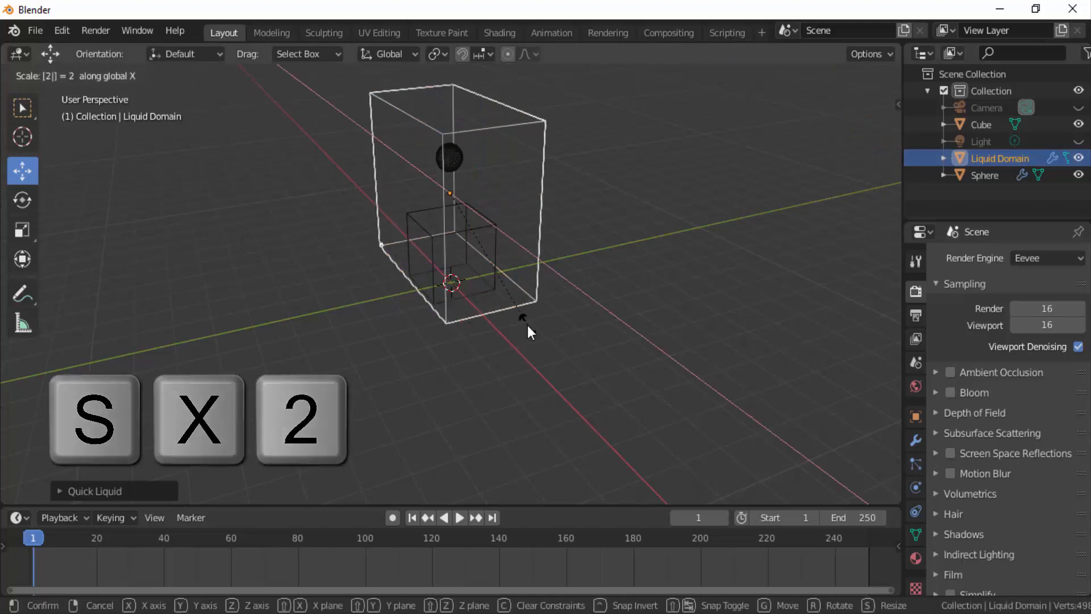
{"action": "left_click", "coordinate": [527, 332]}
{"action": "key", "text": "s"}
{"action": "key", "text": "y"}
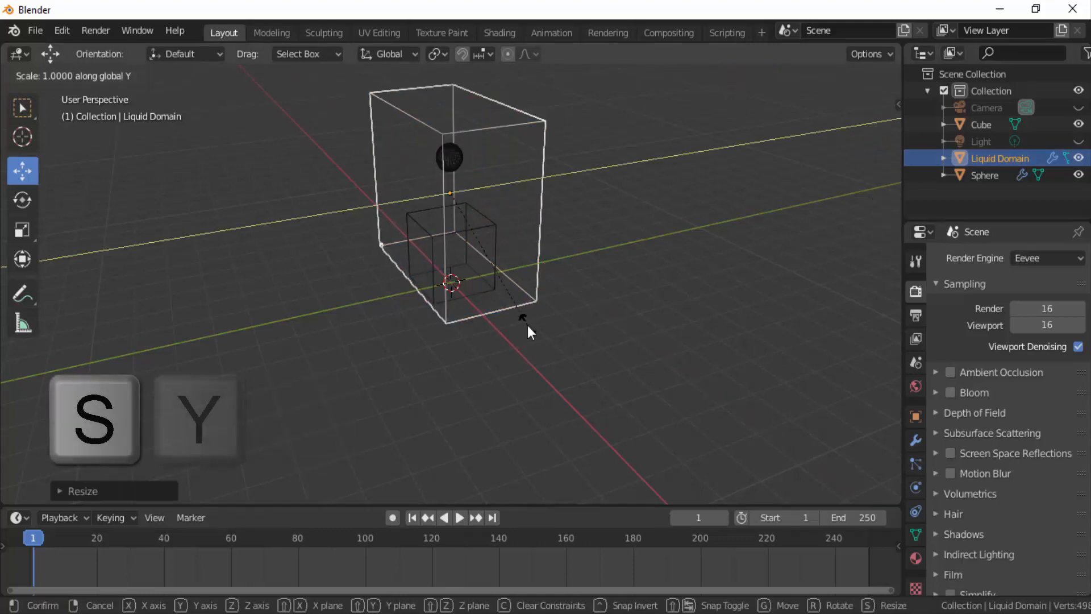
{"action": "key", "text": "2"}
{"action": "left_click", "coordinate": [527, 325]}
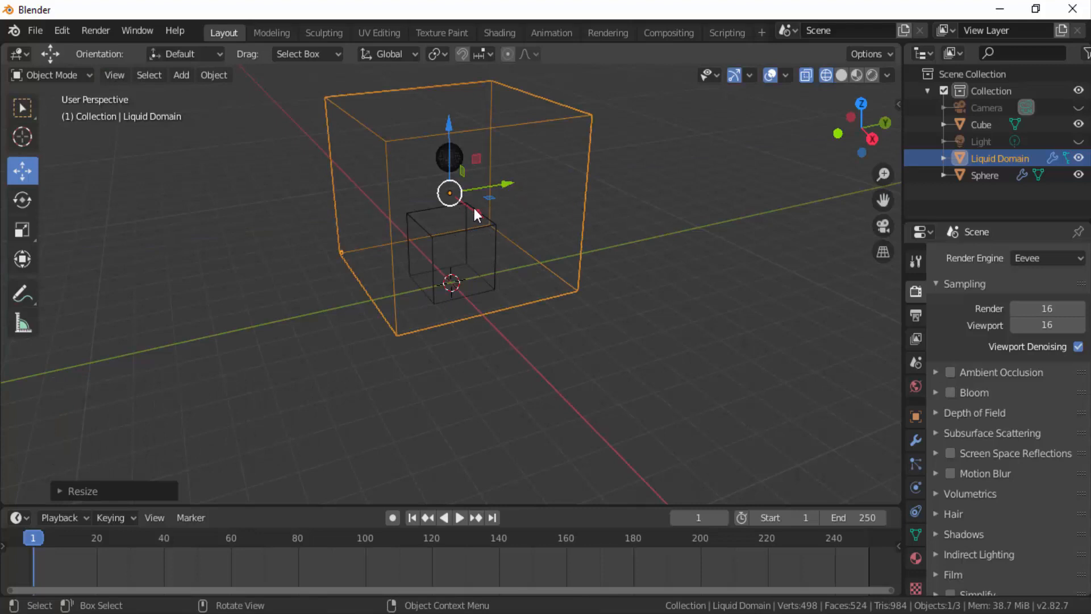
In front view, stretch the domain along Z and adjust its height so it encloses both the sphere and the whole cube
{"action": "left_click", "coordinate": [836, 132]}
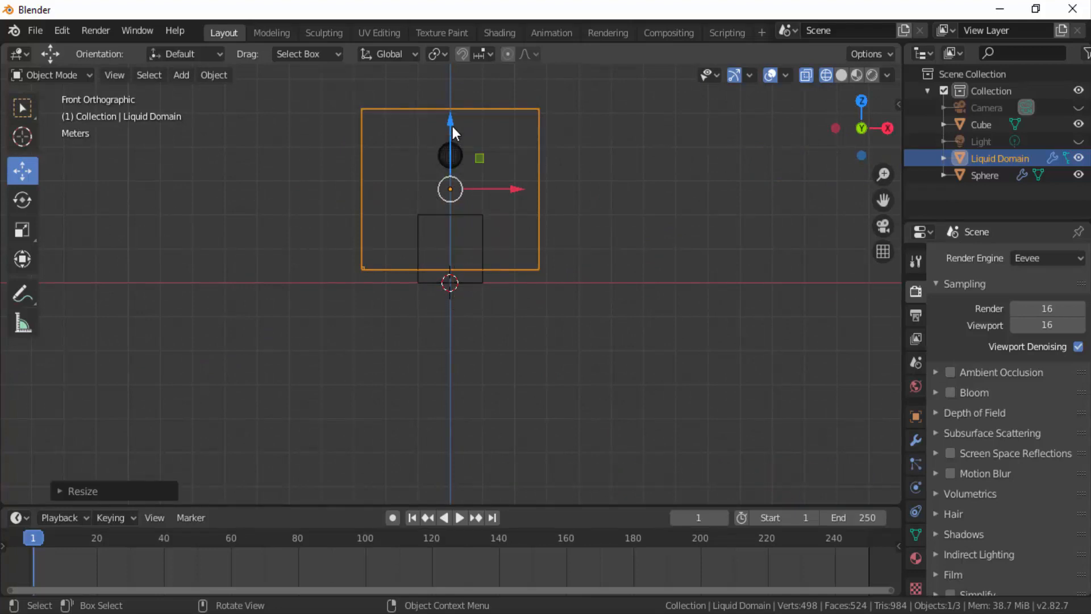
{"action": "left_click_drag", "start_coordinate": [452, 126], "coordinate": [452, 147]}
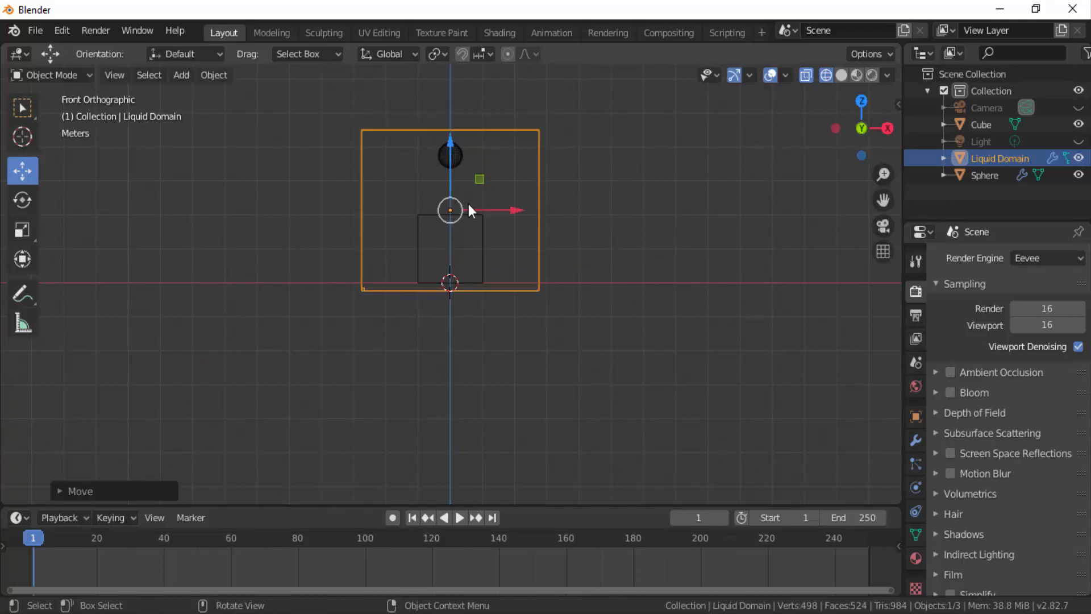
{"action": "key", "text": "s"}
{"action": "key", "text": "z"}
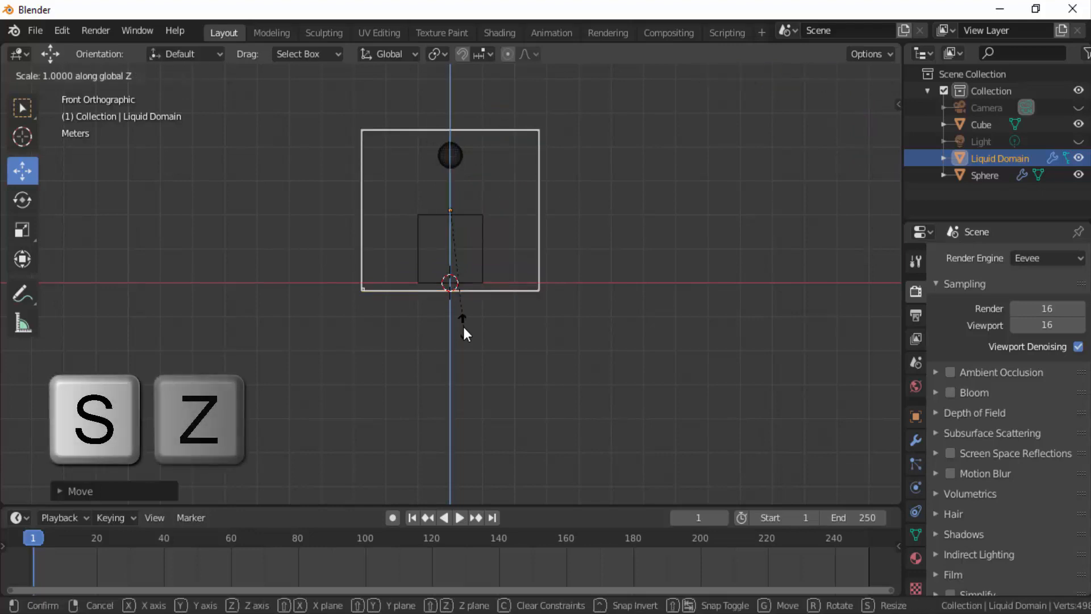
{"action": "left_click", "coordinate": [470, 350]}
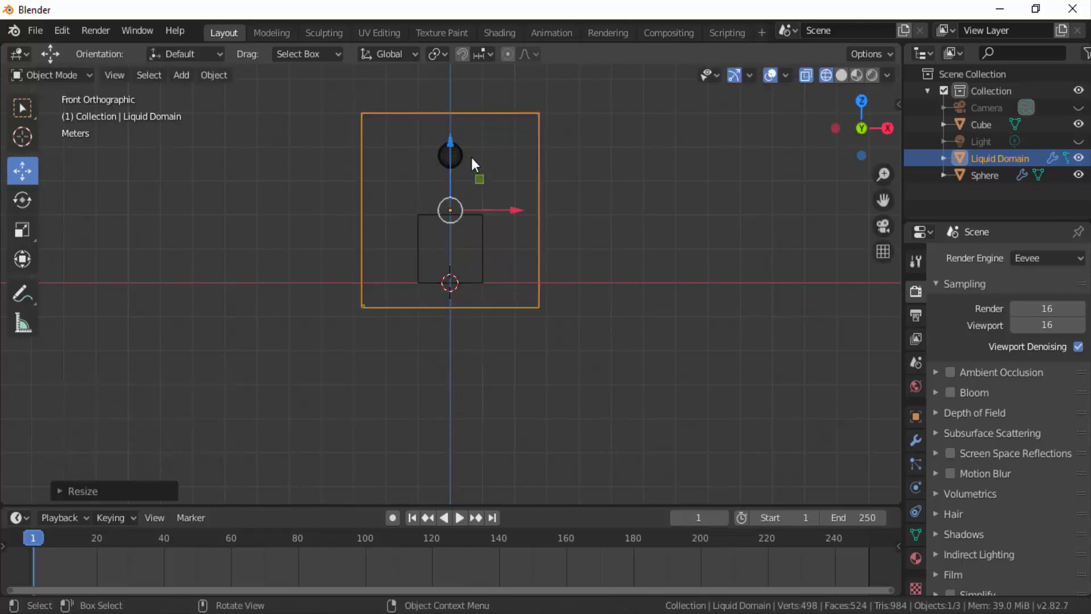
{"action": "left_click_drag", "start_coordinate": [451, 142], "coordinate": [458, 123]}
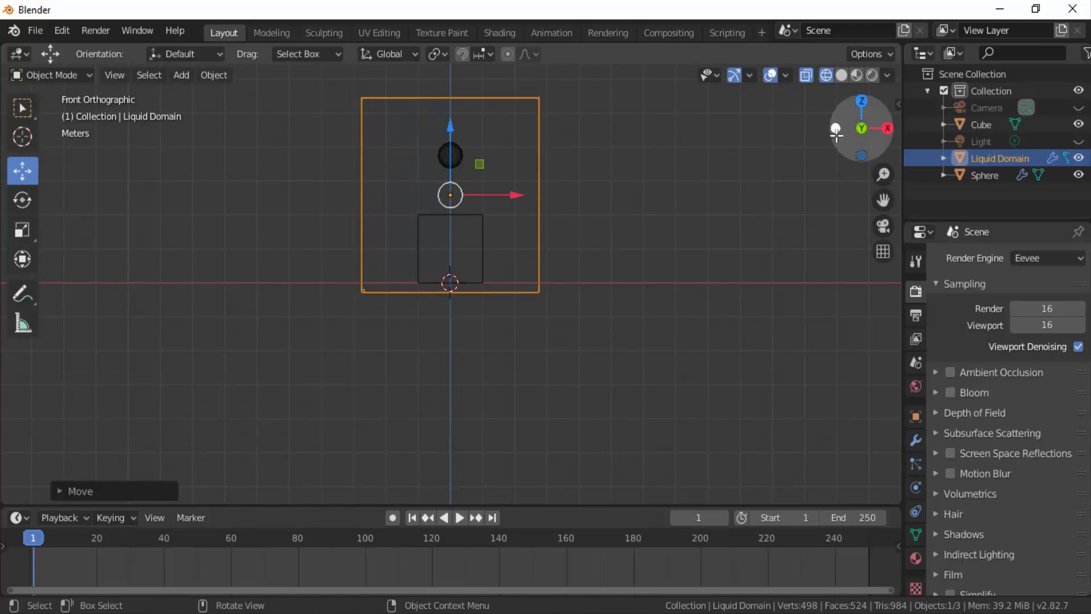
Rename the Sphere object as FLUXO
{"action": "left_click_drag", "start_coordinate": [843, 138], "coordinate": [876, 119]}
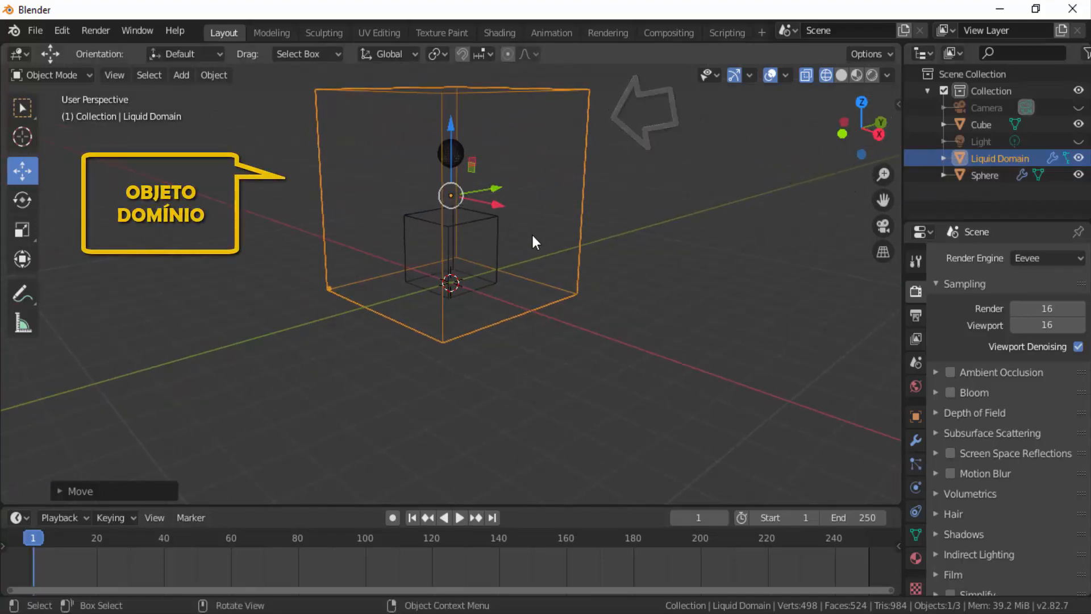
{"action": "left_click", "coordinate": [478, 223]}
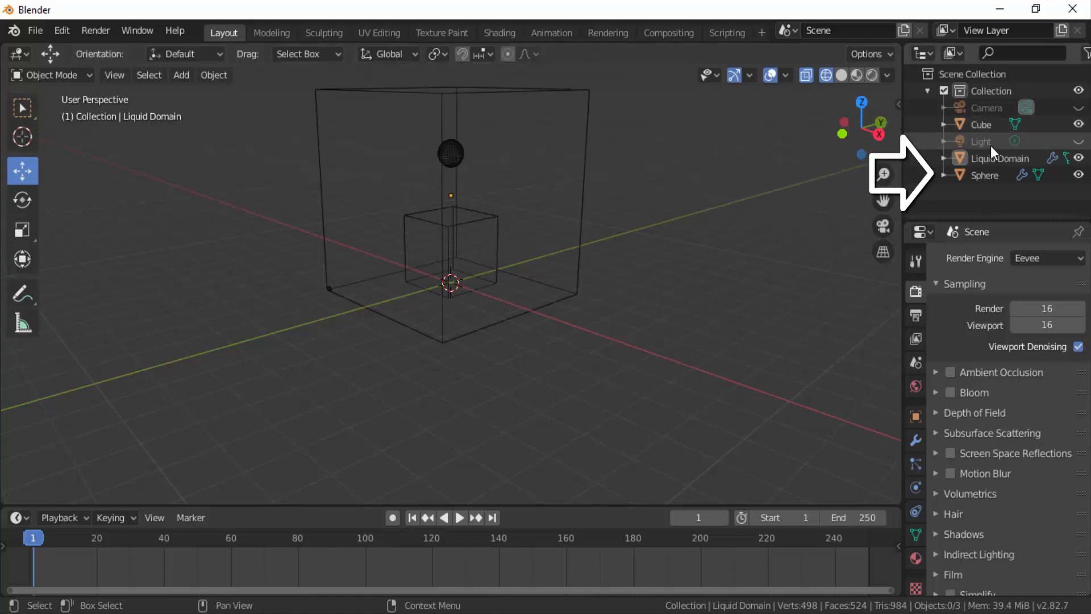
{"action": "left_click", "coordinate": [993, 174]}
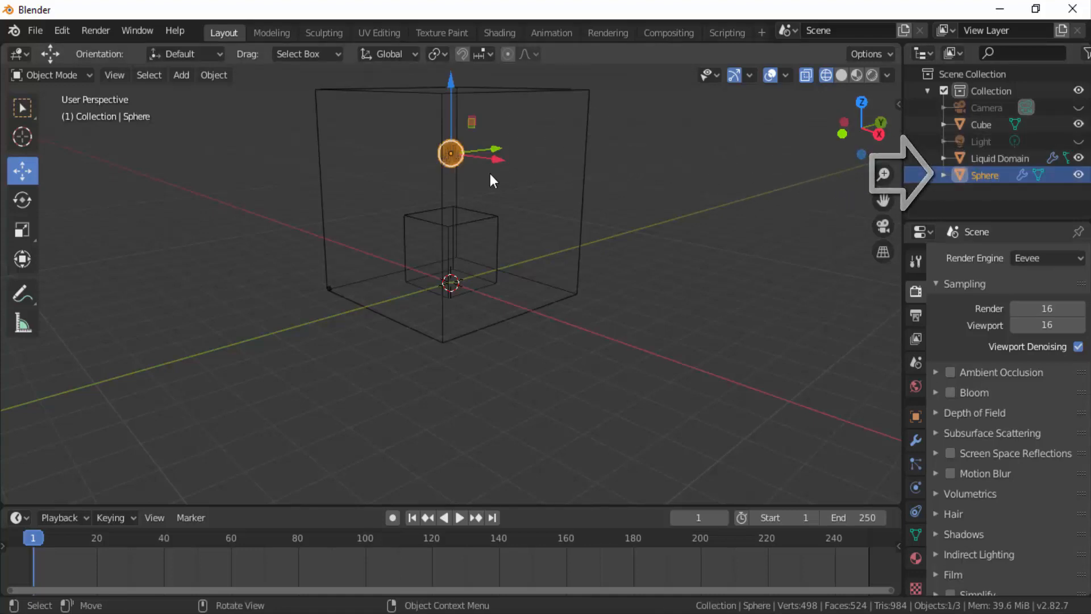
{"action": "double_click", "coordinate": [987, 175]}
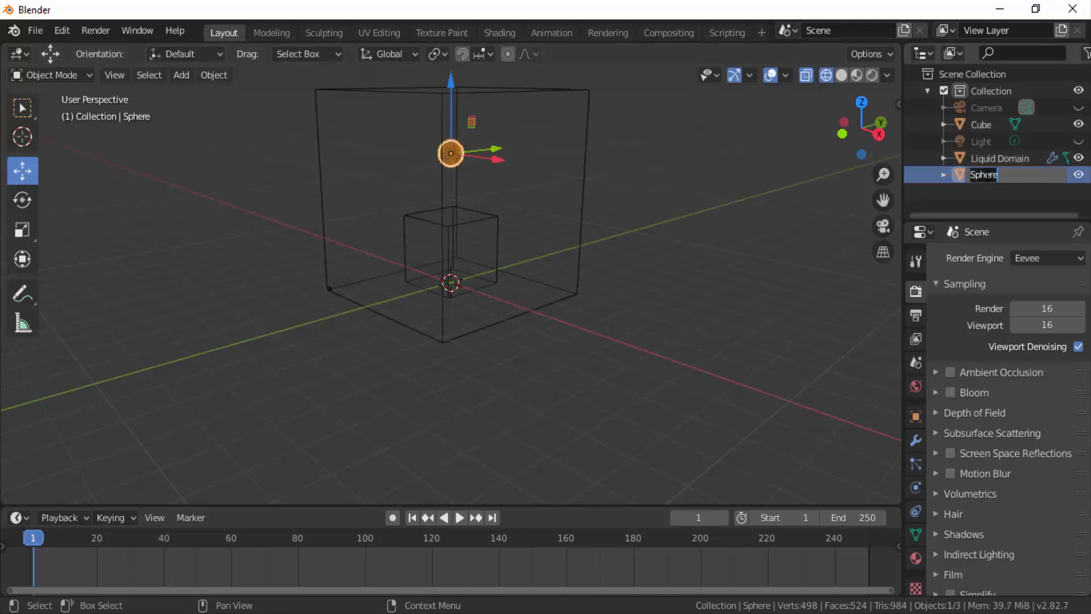
{"action": "type", "text": "FLUXO"}
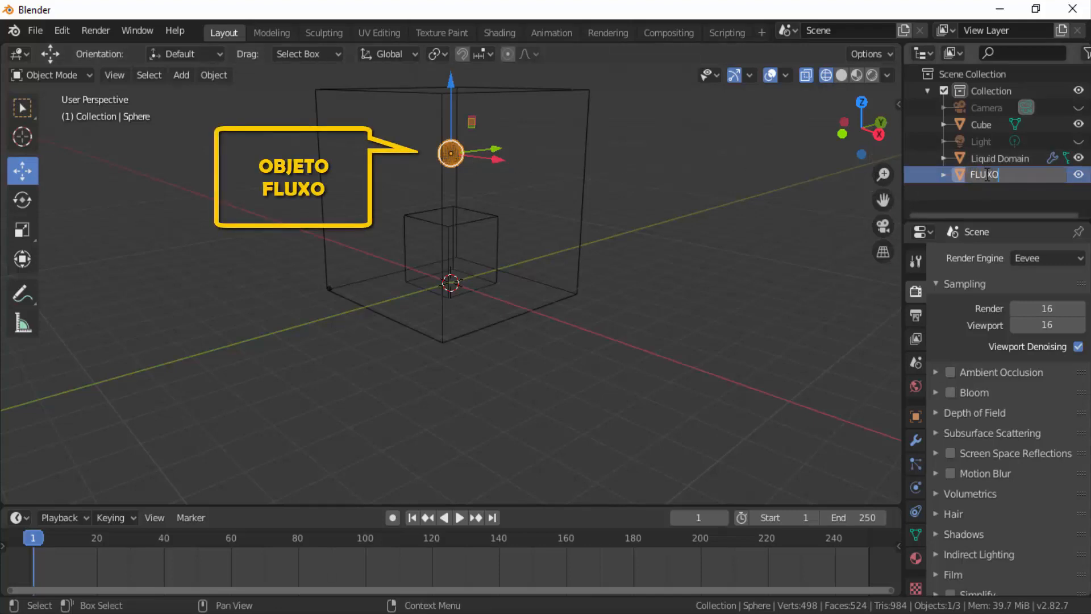
{"action": "key", "text": "Return"}
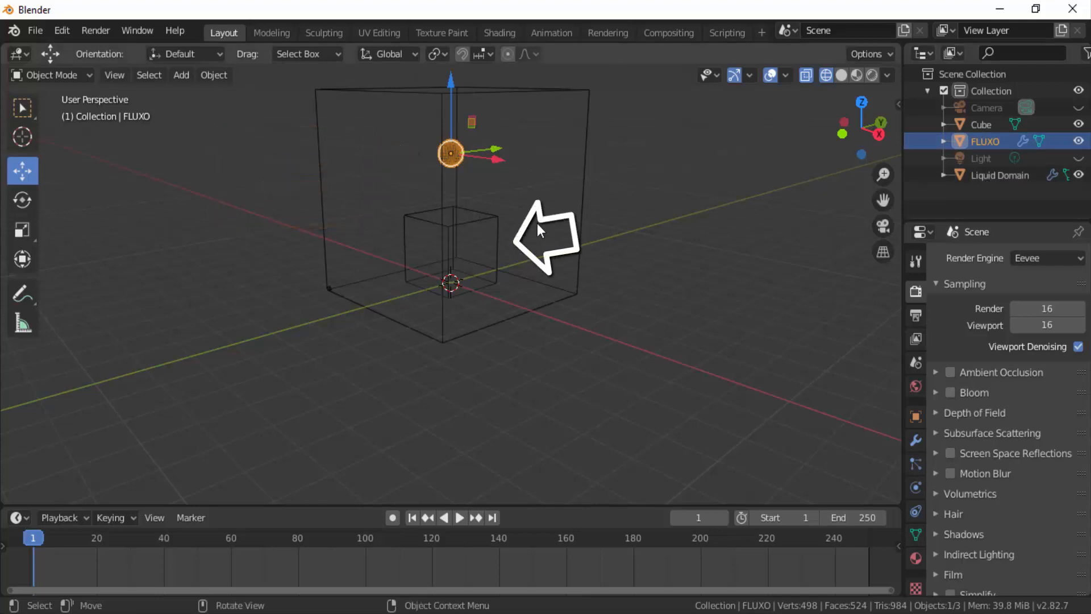
Rename the Cube object as COLISAO
{"action": "left_click", "coordinate": [986, 125]}
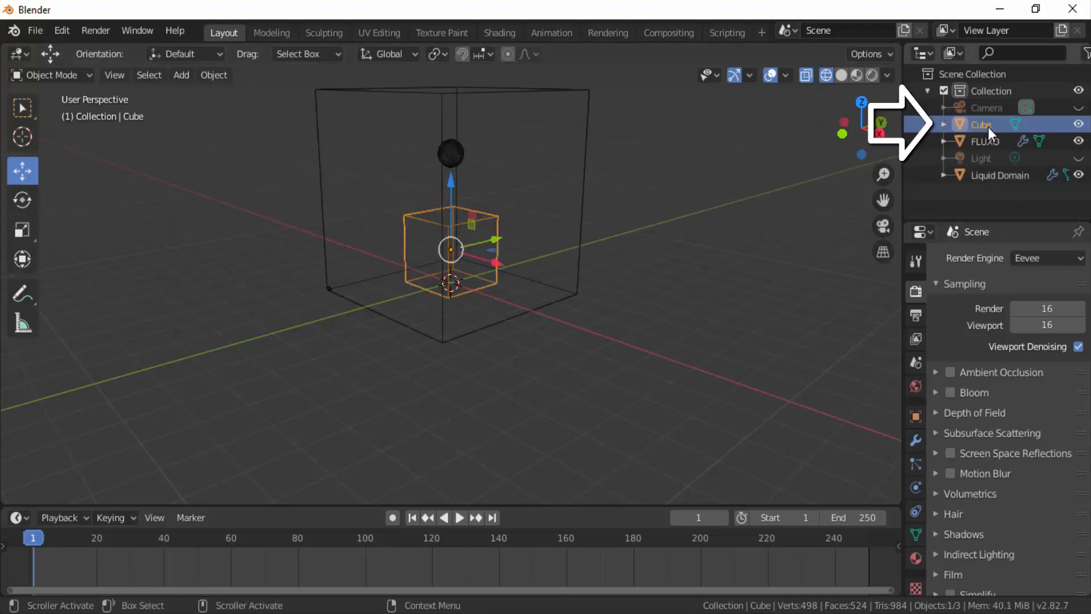
{"action": "double_click", "coordinate": [987, 125]}
{"action": "type", "text": "COL"}
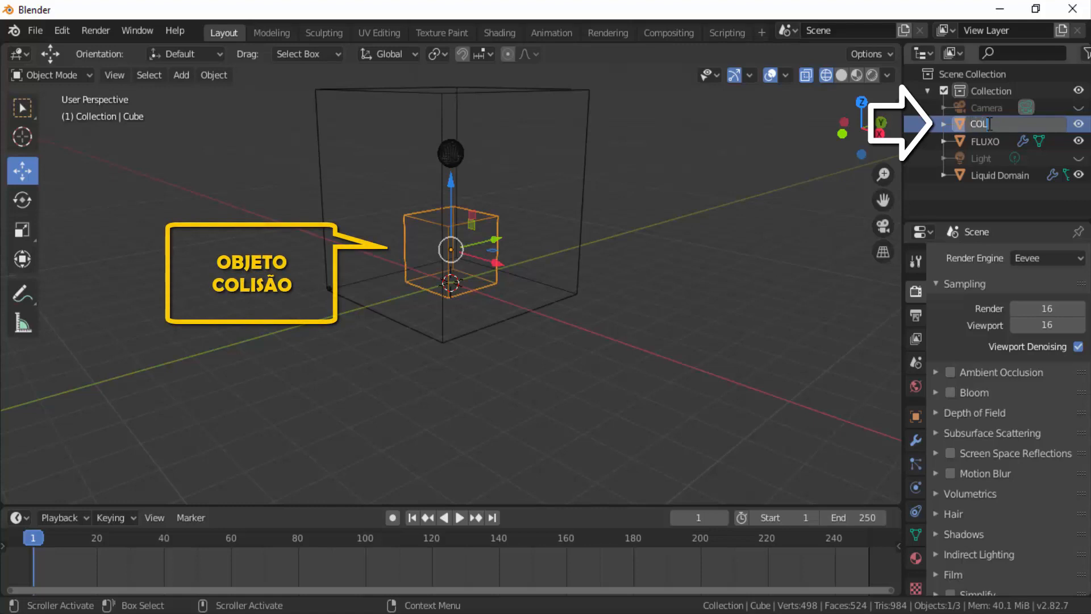
{"action": "type", "text": "ISAO"}
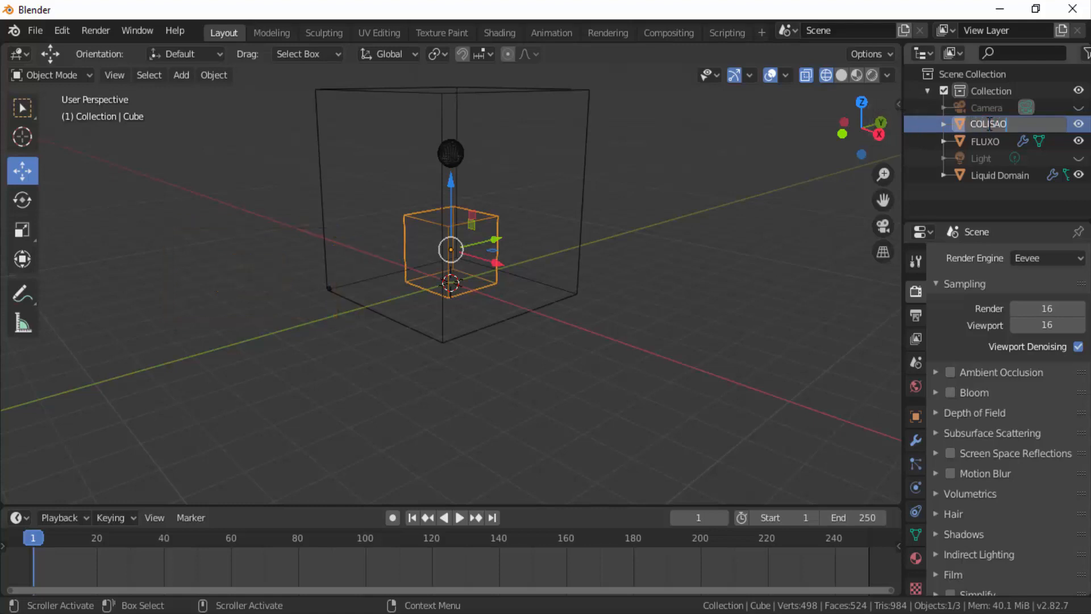
{"action": "key", "text": "Return"}
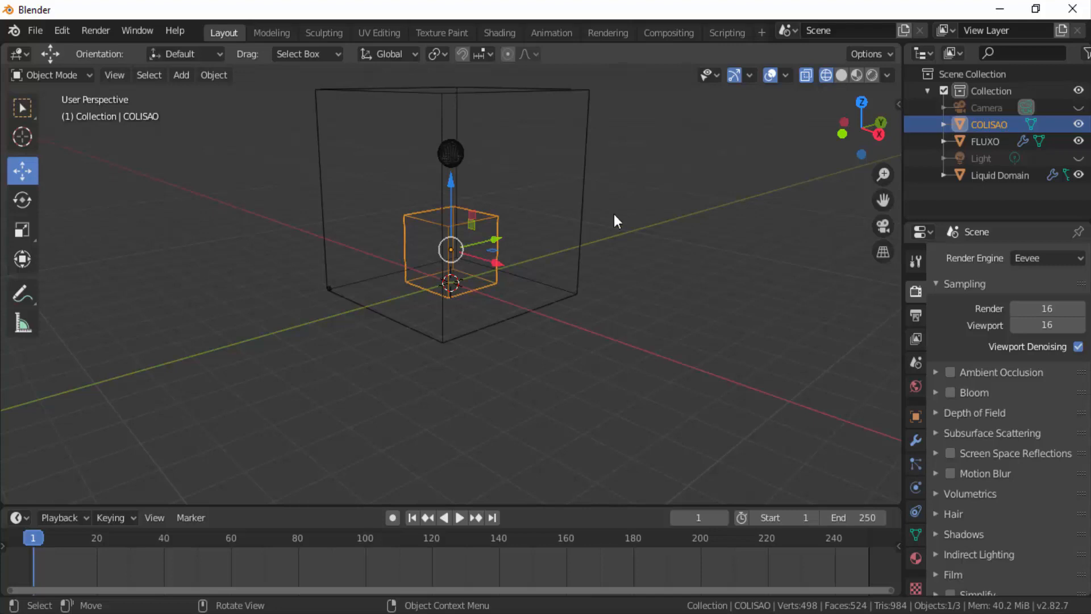
Enable Mesh in the fluid physics settings of the Liquid Domain object
{"action": "left_click_drag", "start_coordinate": [853, 148], "coordinate": [653, 182]}
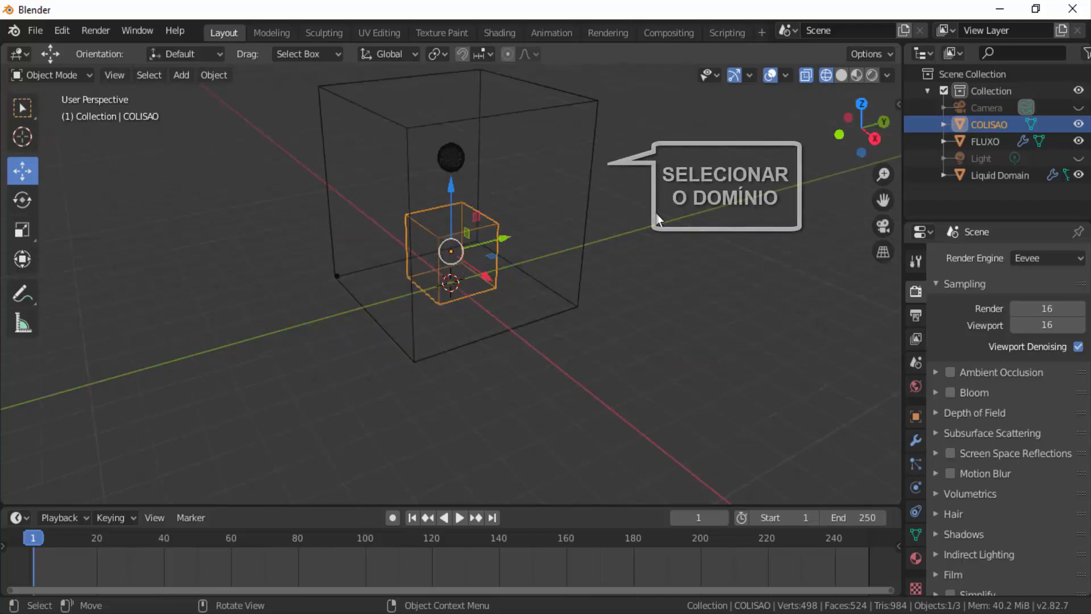
{"action": "left_click", "coordinate": [594, 106]}
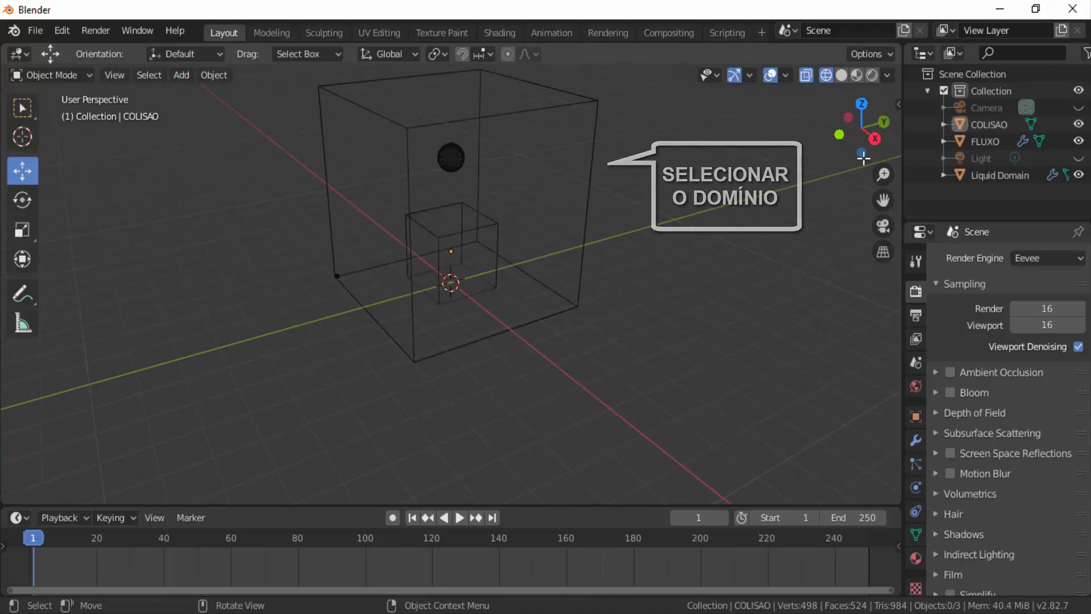
{"action": "left_click", "coordinate": [992, 175]}
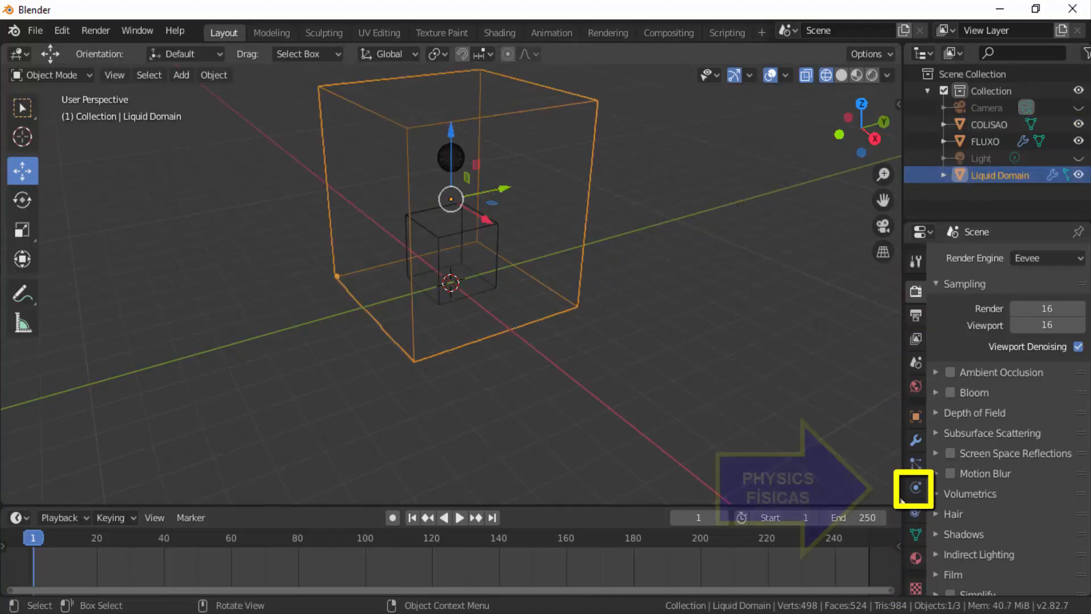
{"action": "left_click", "coordinate": [915, 486]}
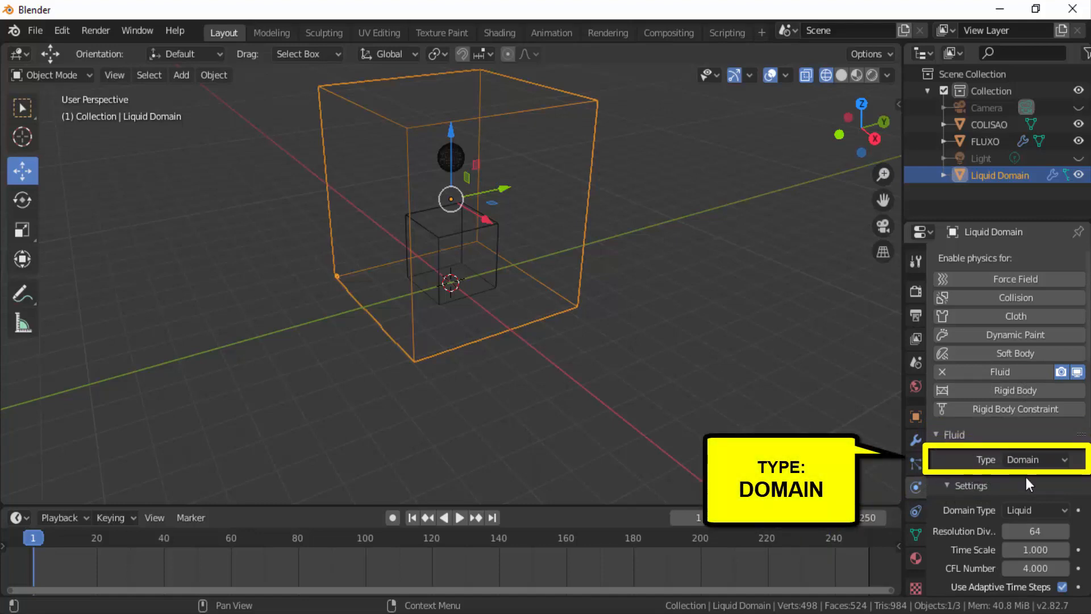
{"action": "scroll", "coordinate": [962, 514], "scroll_direction": "down", "scroll_amount": 2}
{"action": "scroll", "coordinate": [962, 513], "scroll_direction": "down", "scroll_amount": 2}
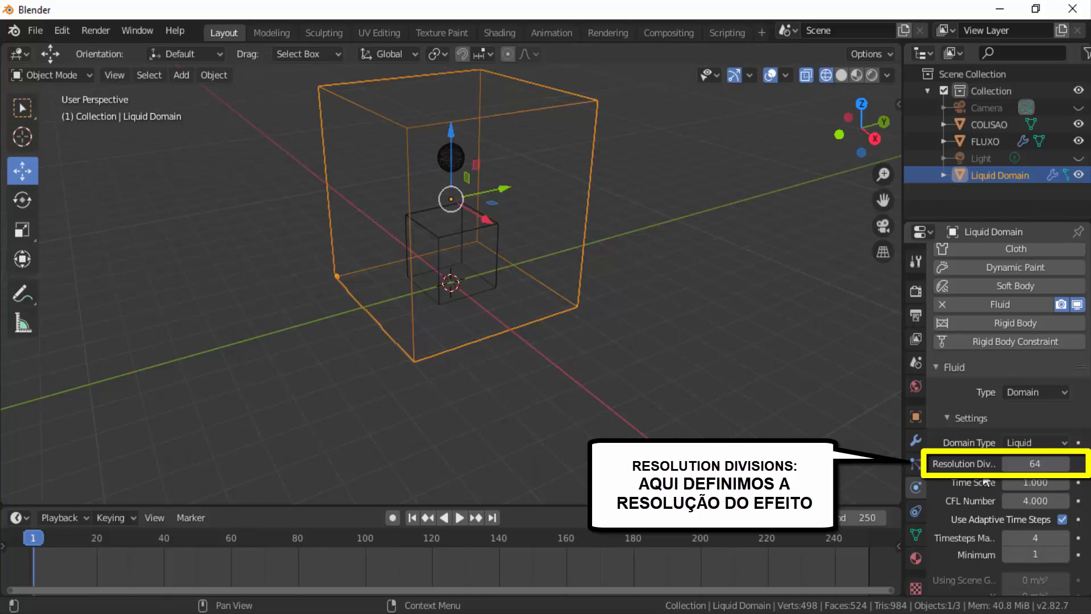
{"action": "scroll", "coordinate": [961, 476], "scroll_direction": "down", "scroll_amount": 10}
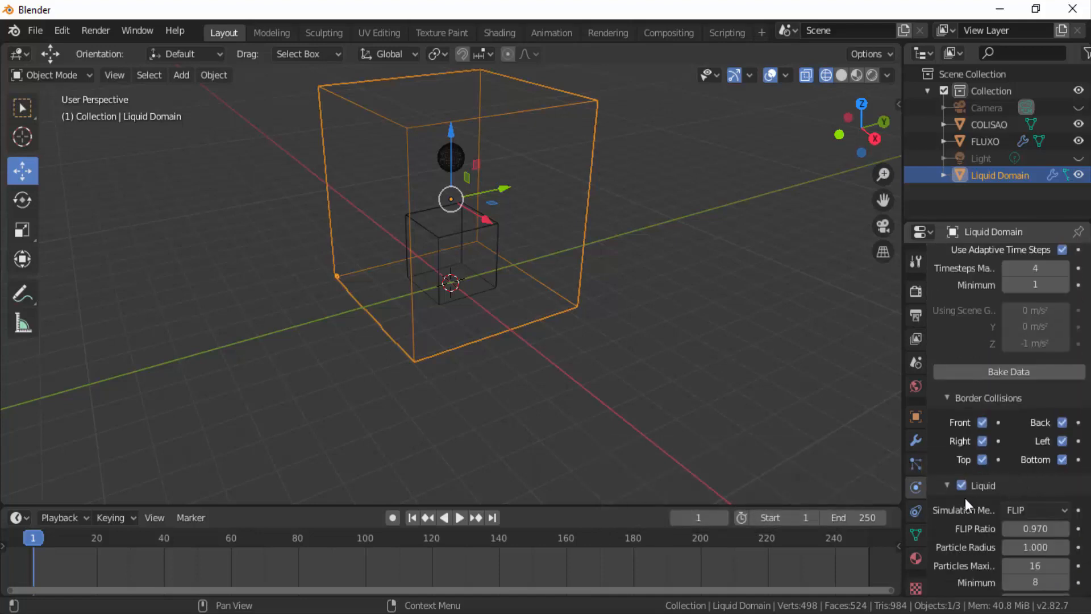
{"action": "scroll", "coordinate": [965, 498], "scroll_direction": "down", "scroll_amount": 9}
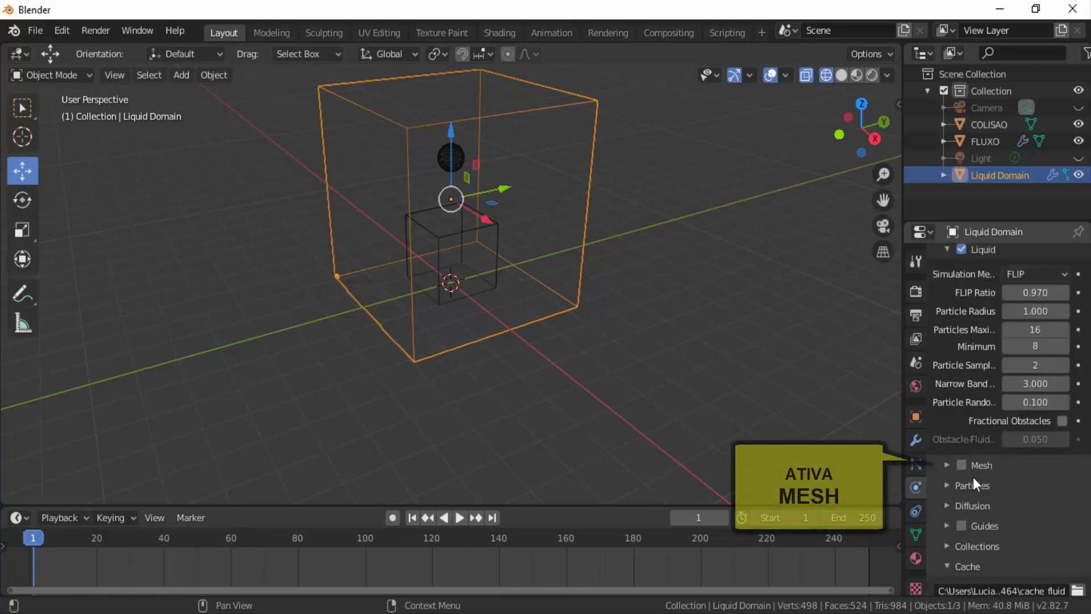
{"action": "left_click", "coordinate": [961, 465]}
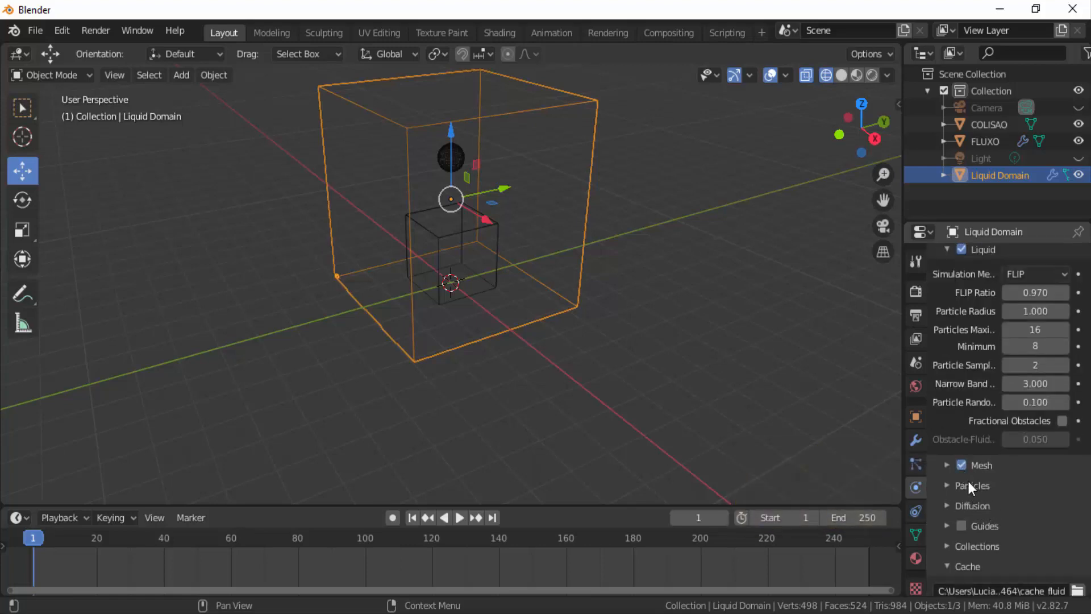
Set the end frame of the domain's fluid cache to 160
{"action": "scroll", "coordinate": [968, 486], "scroll_direction": "down", "scroll_amount": 4}
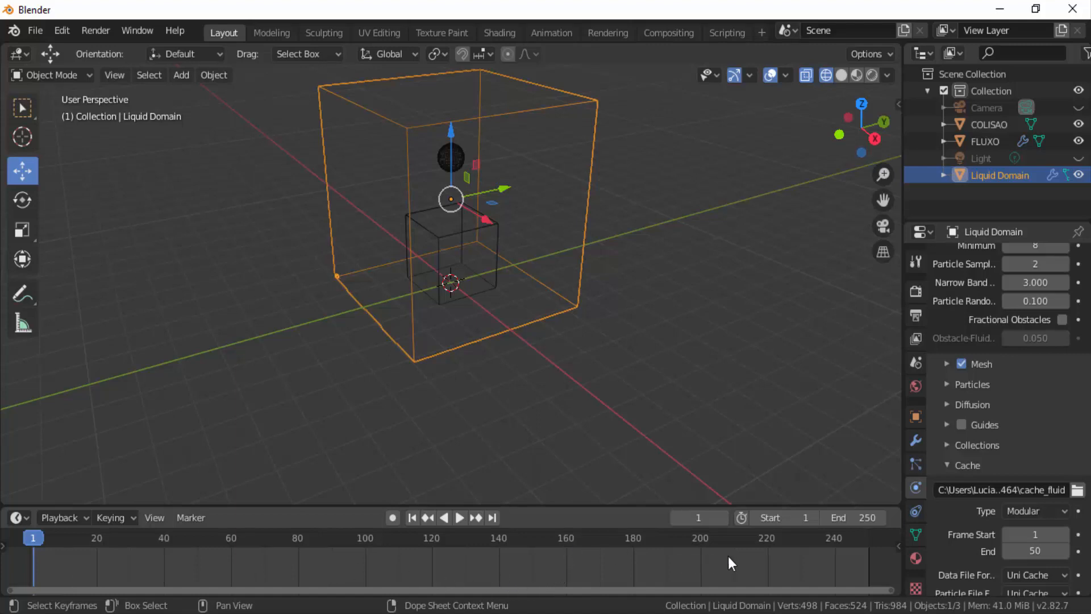
{"action": "left_click", "coordinate": [1030, 546]}
{"action": "type", "text": "160"}
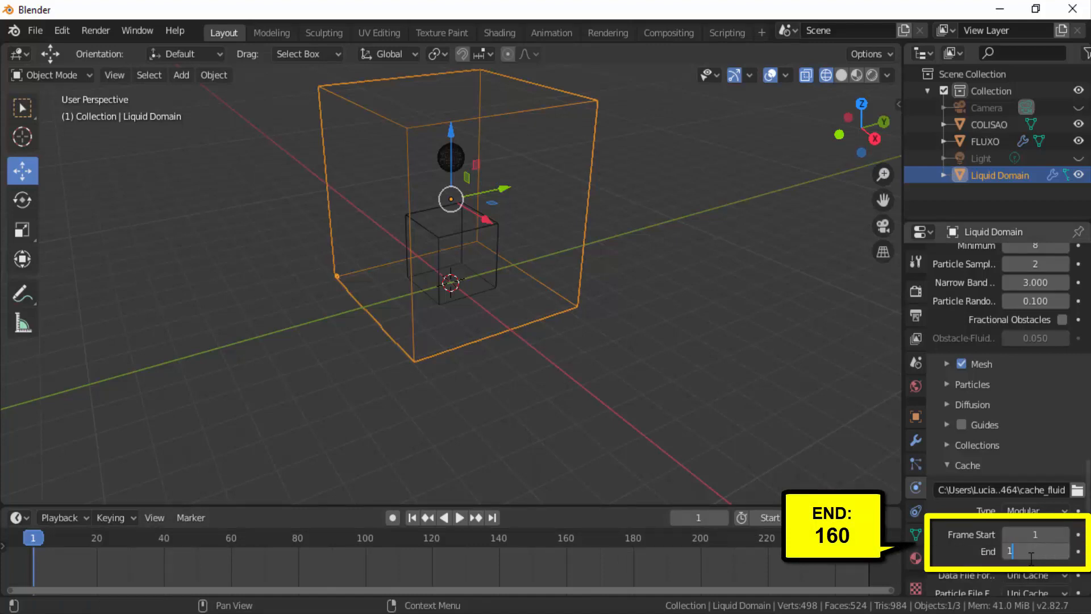
{"action": "key", "text": "Return"}
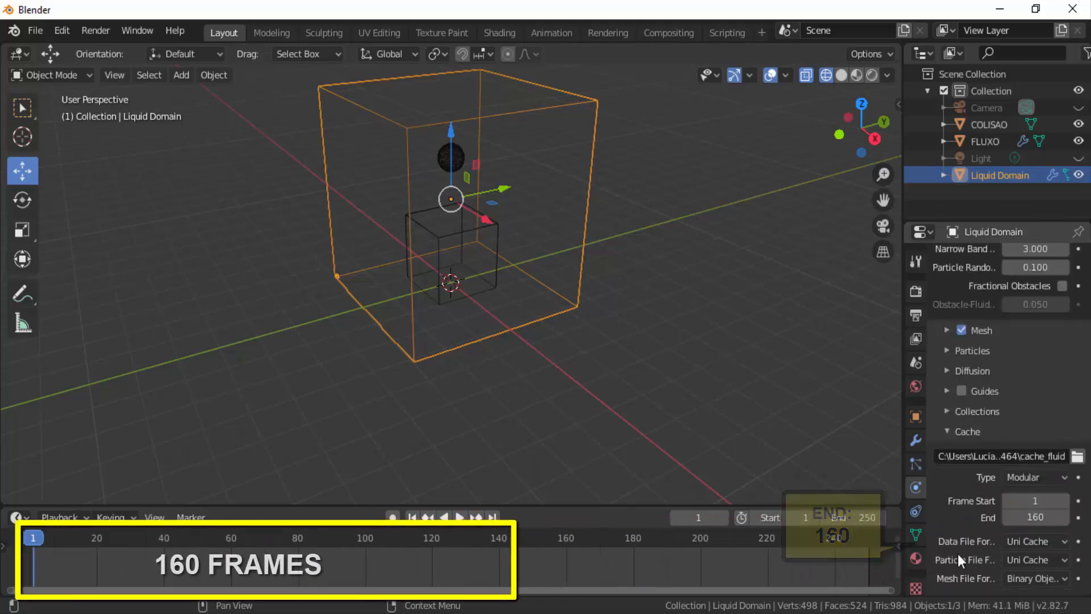
{"action": "scroll", "coordinate": [957, 553], "scroll_direction": "down", "scroll_amount": 3}
{"action": "scroll", "coordinate": [956, 554], "scroll_direction": "up", "scroll_amount": 7}
{"action": "scroll", "coordinate": [956, 553], "scroll_direction": "up", "scroll_amount": 15}
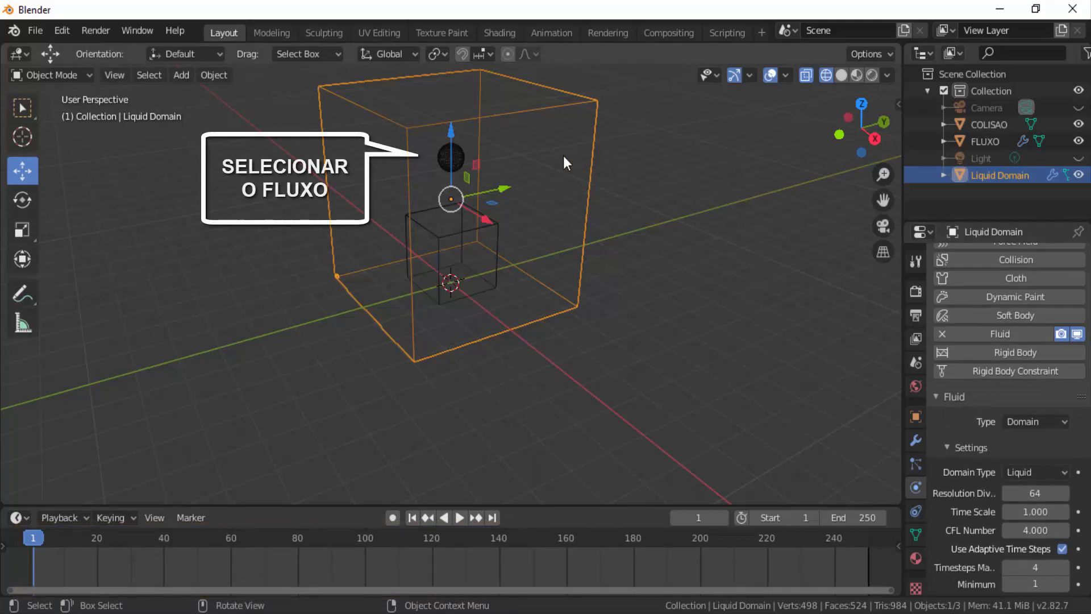
Set the flow behavior of the FLUXO sphere's fluid physics to Inflow
{"action": "left_click", "coordinate": [458, 155]}
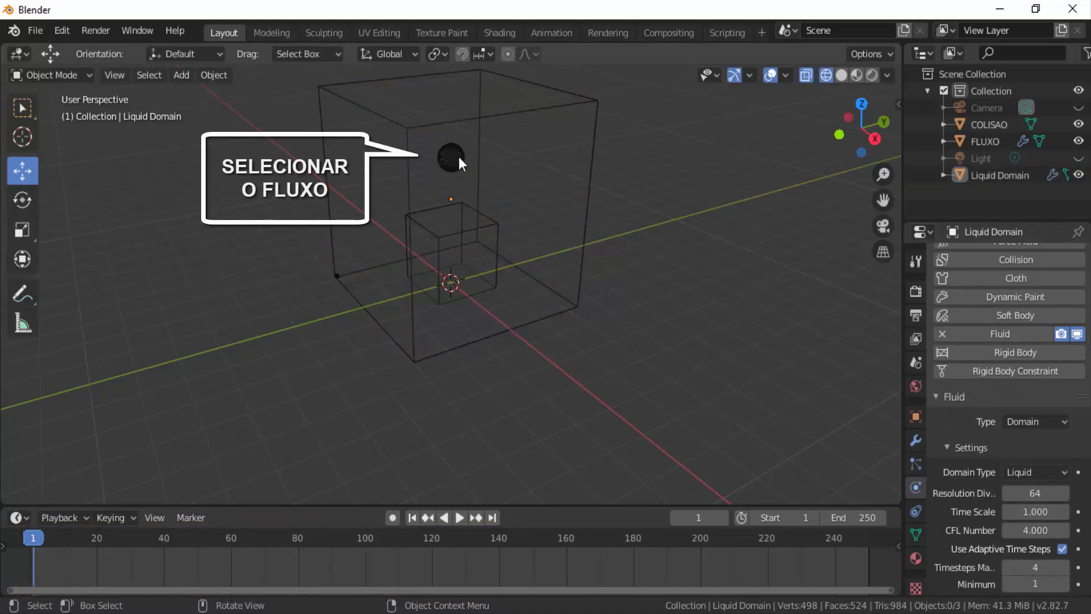
{"action": "left_click", "coordinate": [991, 142]}
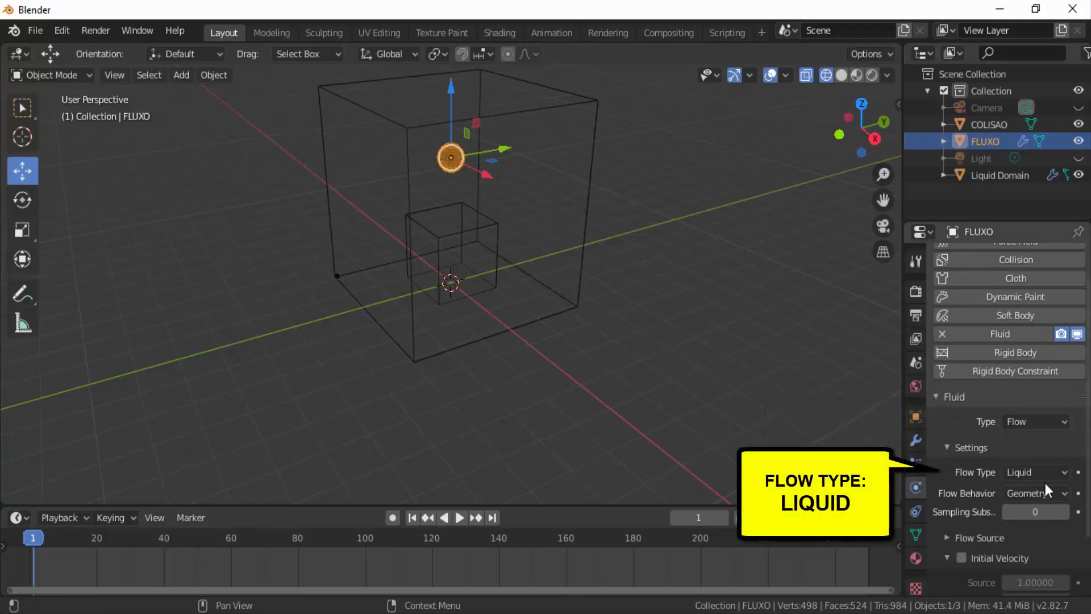
{"action": "left_click", "coordinate": [1063, 474]}
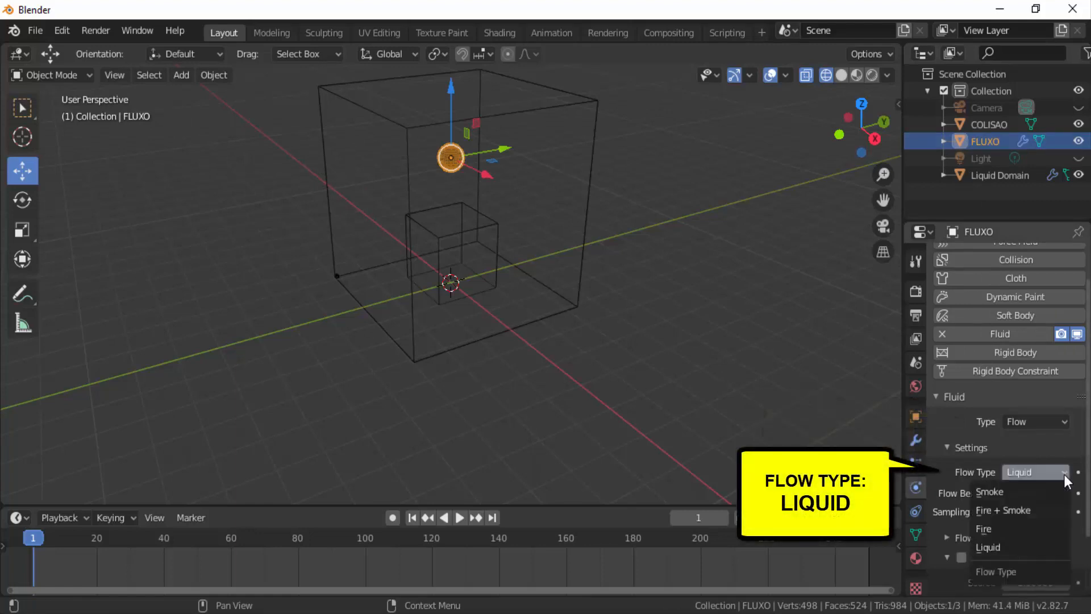
{"action": "left_click", "coordinate": [1064, 474]}
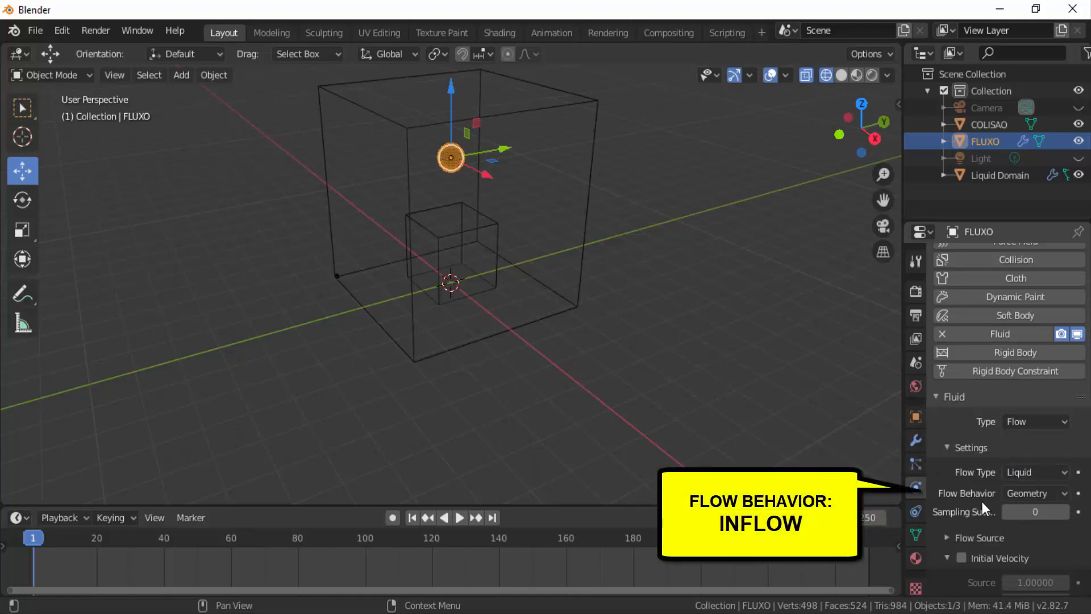
{"action": "left_click", "coordinate": [1066, 494]}
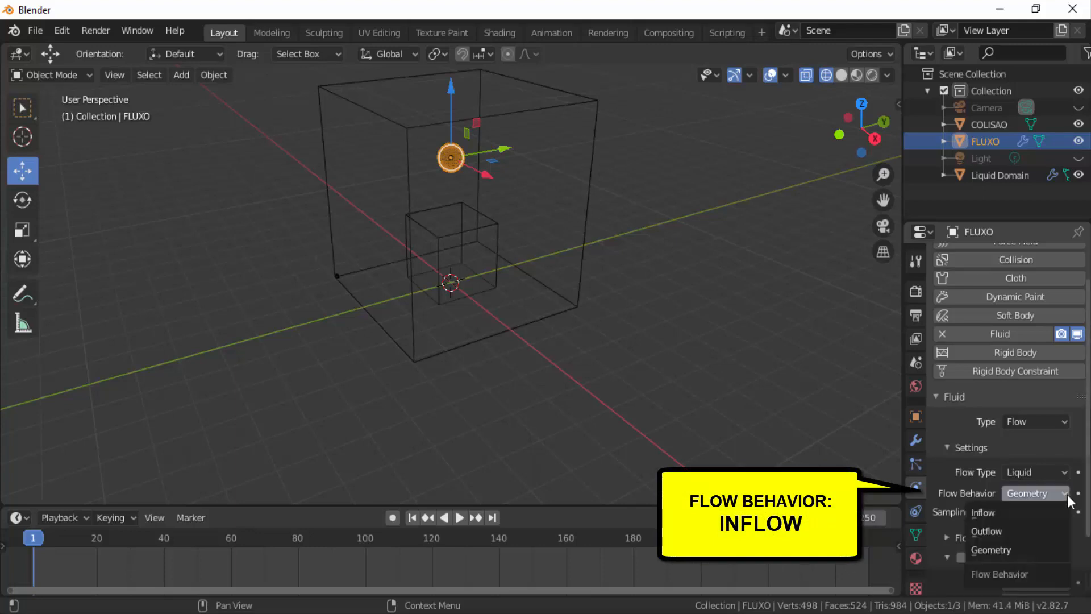
{"action": "left_click", "coordinate": [984, 508]}
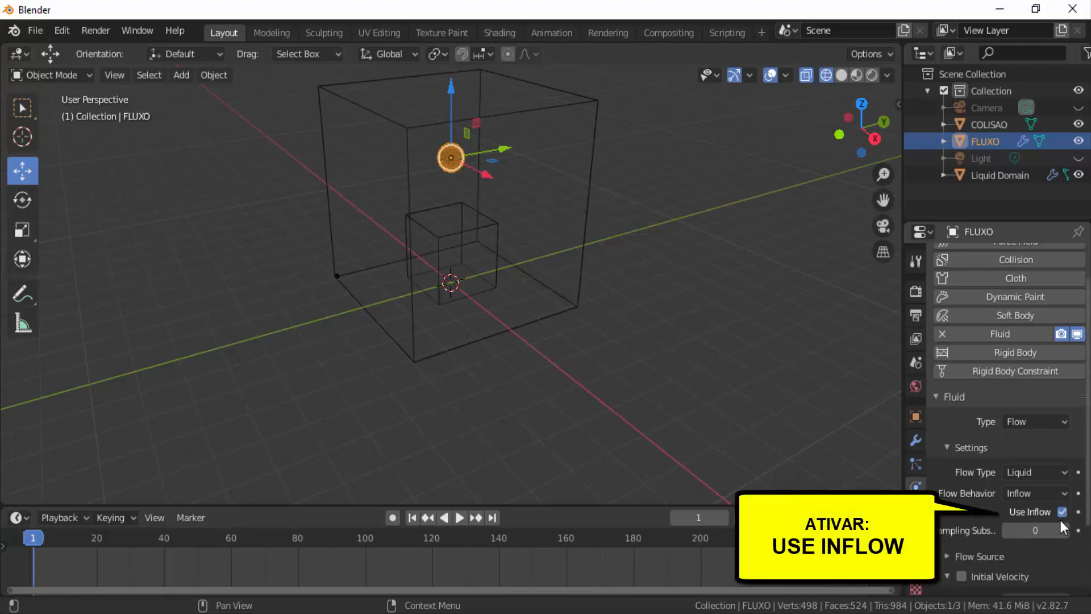
Enable Initial Velocity for the FLUXO flow object and set its Initial X value to 0.8
{"action": "scroll", "coordinate": [997, 535], "scroll_direction": "down", "scroll_amount": 4}
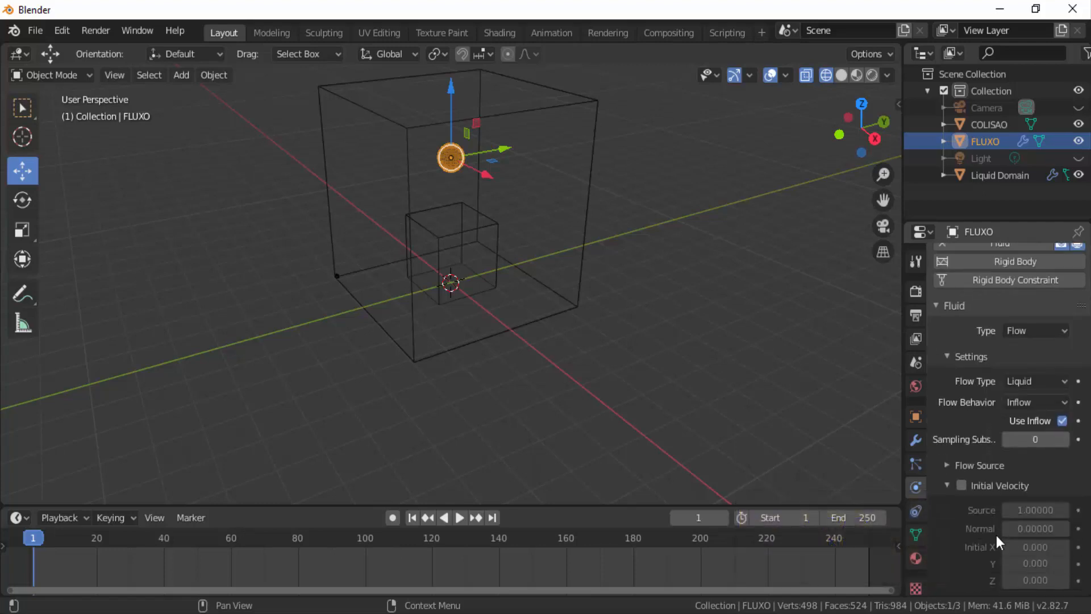
{"action": "left_click", "coordinate": [963, 485]}
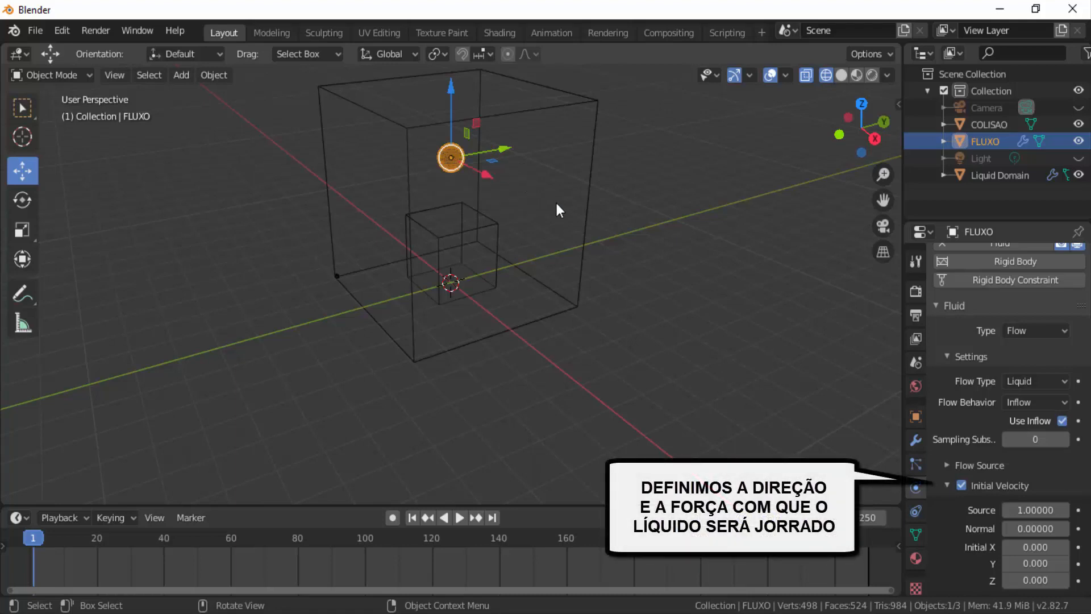
{"action": "left_click_drag", "start_coordinate": [855, 133], "coordinate": [818, 139]}
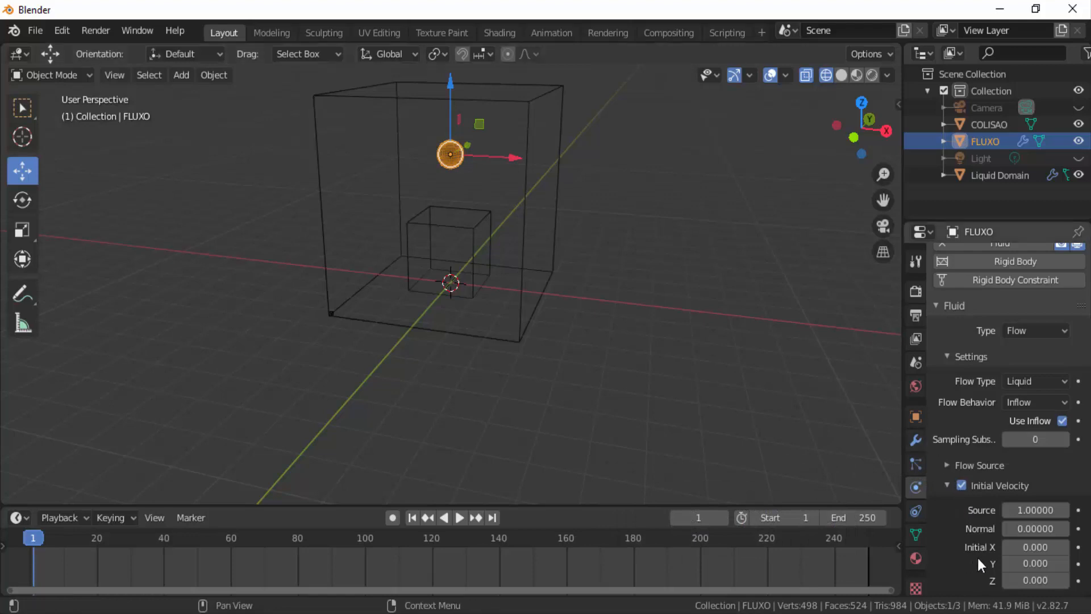
{"action": "left_click", "coordinate": [1035, 547]}
{"action": "type", "text": "0.0"}
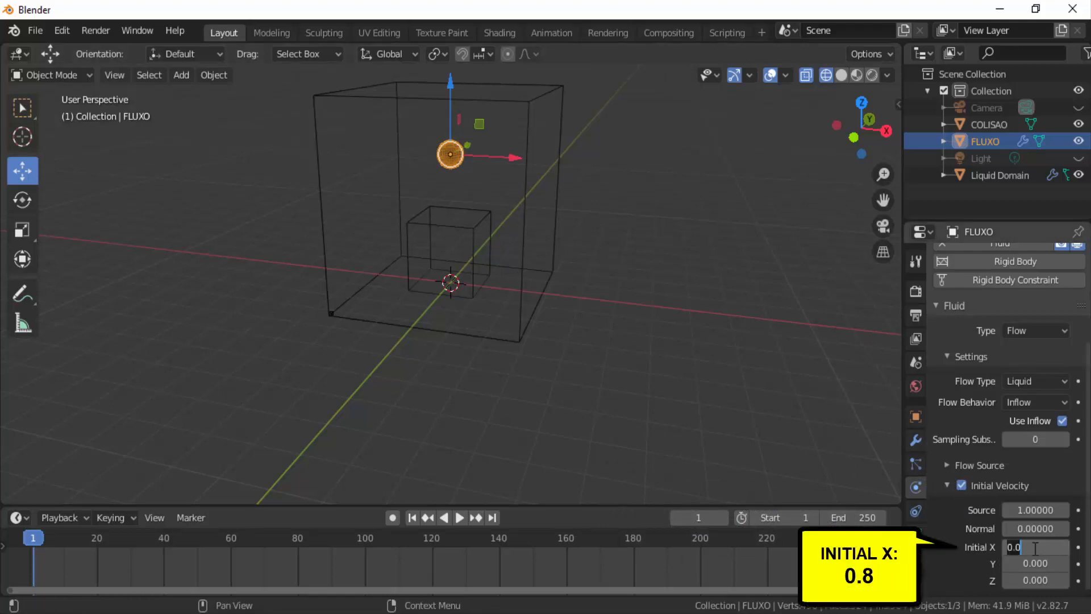
{"action": "key", "text": "BackSpace"}
{"action": "type", "text": "8"}
{"action": "key", "text": "Return"}
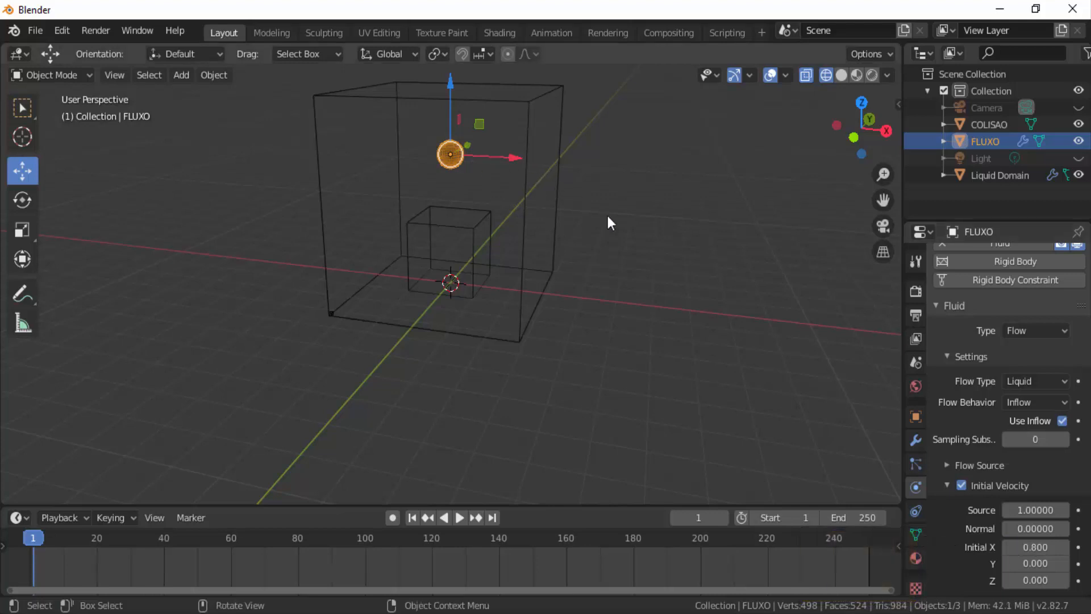
Add fluid physics to the COLISAO cube and set its fluid type to Effector
{"action": "scroll", "coordinate": [959, 520], "scroll_direction": "up", "scroll_amount": 4}
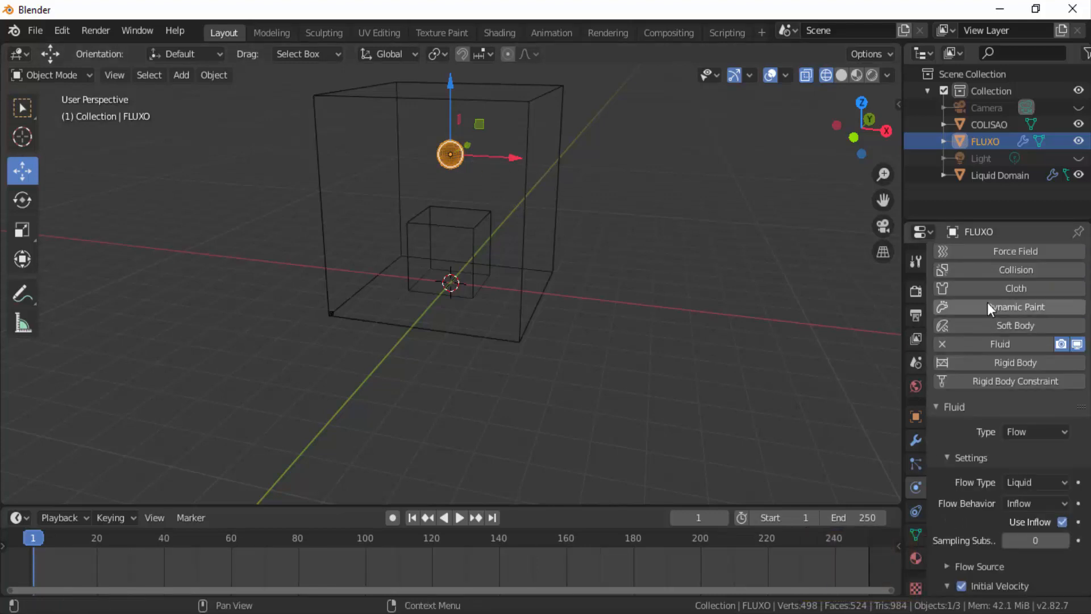
{"action": "left_click", "coordinate": [437, 225]}
{"action": "left_click", "coordinate": [443, 246]}
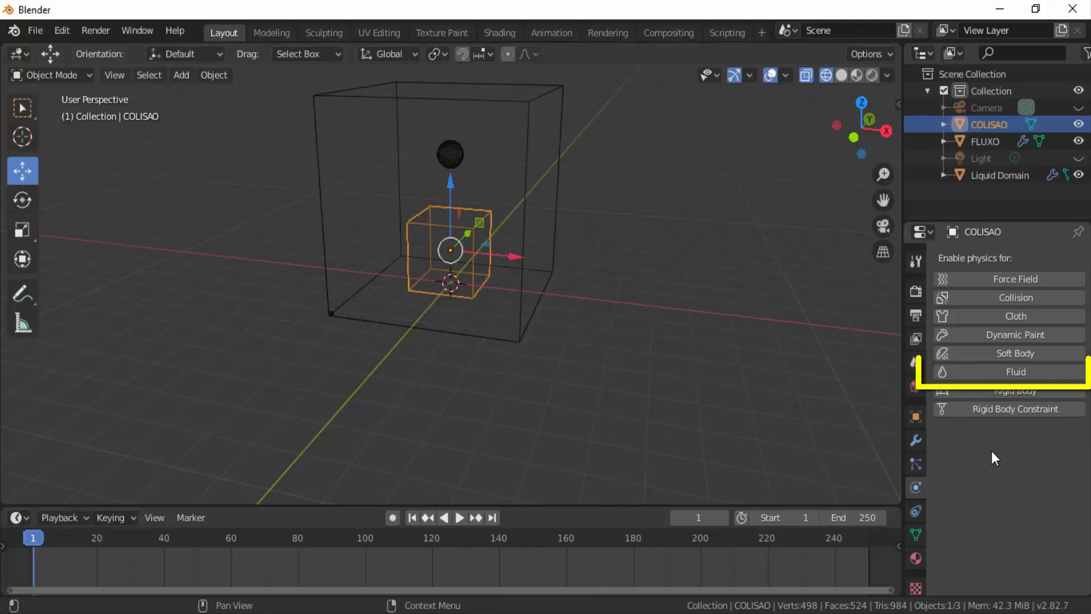
{"action": "left_click", "coordinate": [1034, 377]}
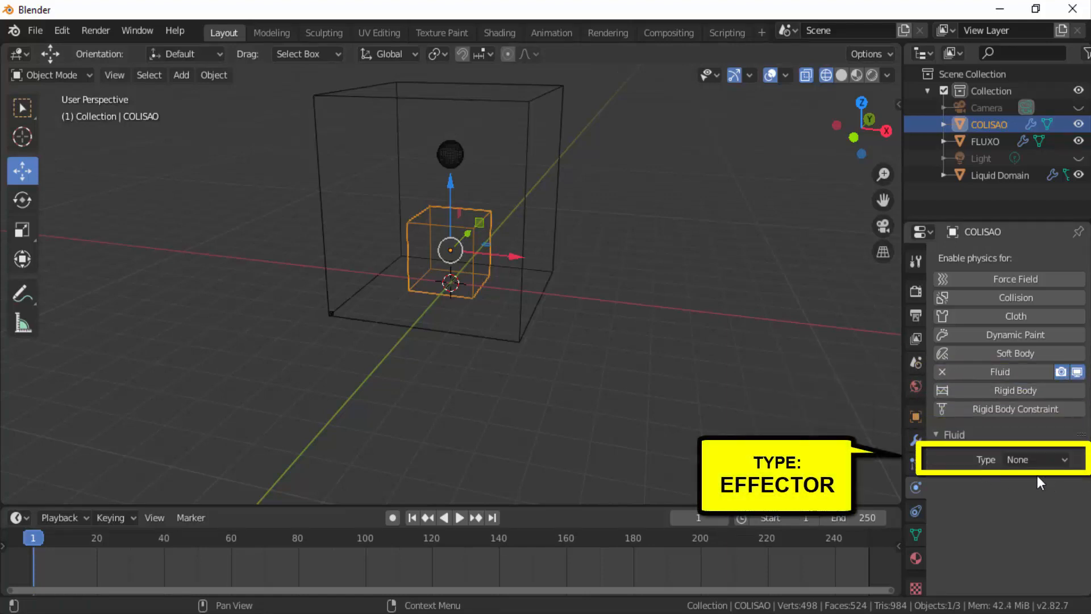
{"action": "left_click", "coordinate": [1059, 460]}
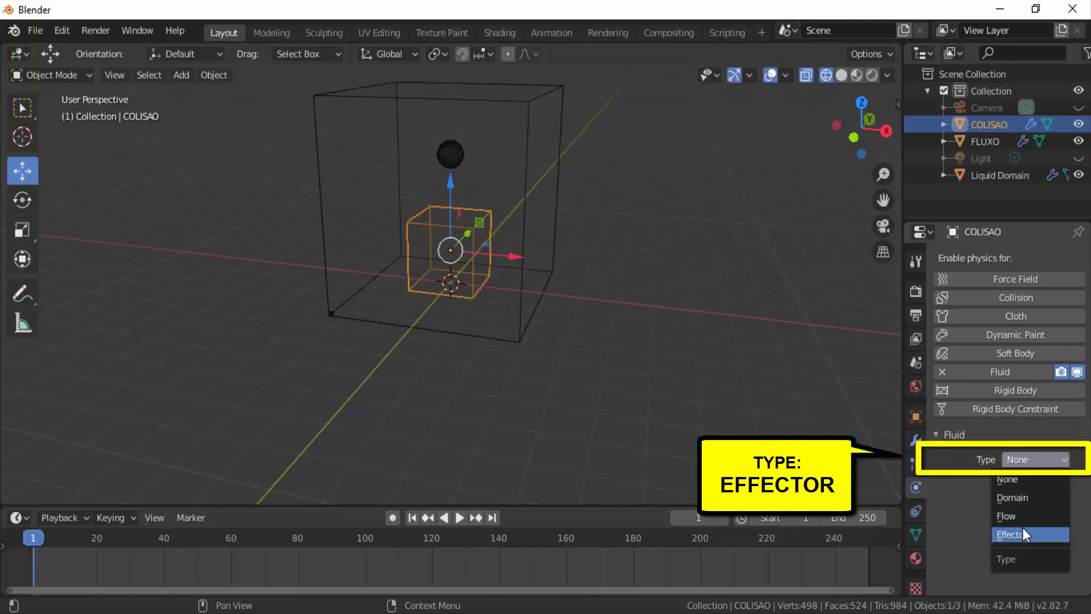
{"action": "left_click", "coordinate": [1057, 533]}
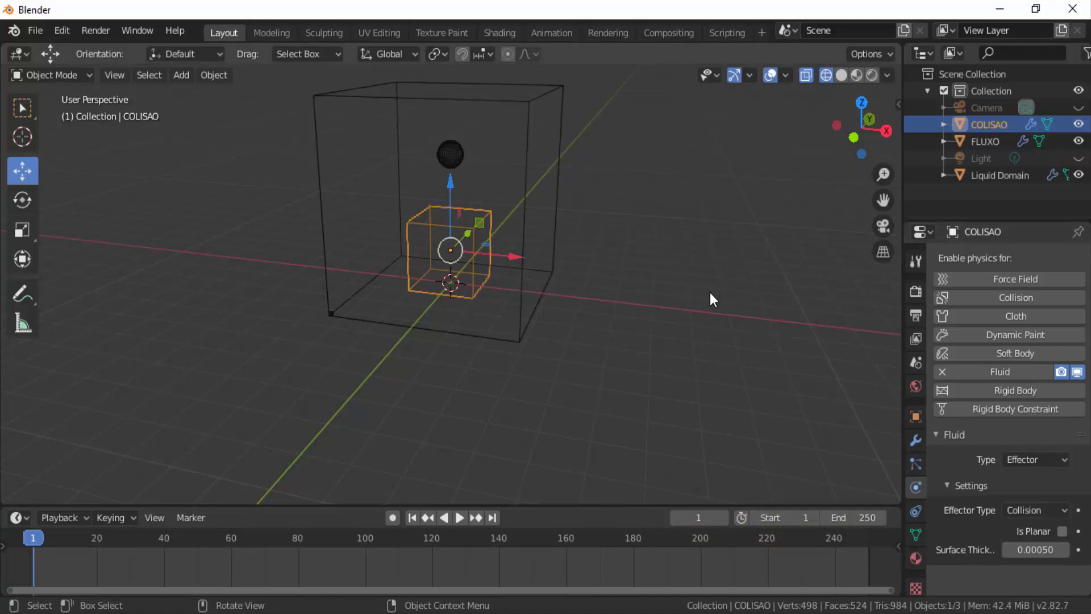
Select the Liquid Domain object and bring the data baking section of its fluid settings into view
{"action": "scroll", "coordinate": [713, 298], "scroll_direction": "down", "scroll_amount": 3}
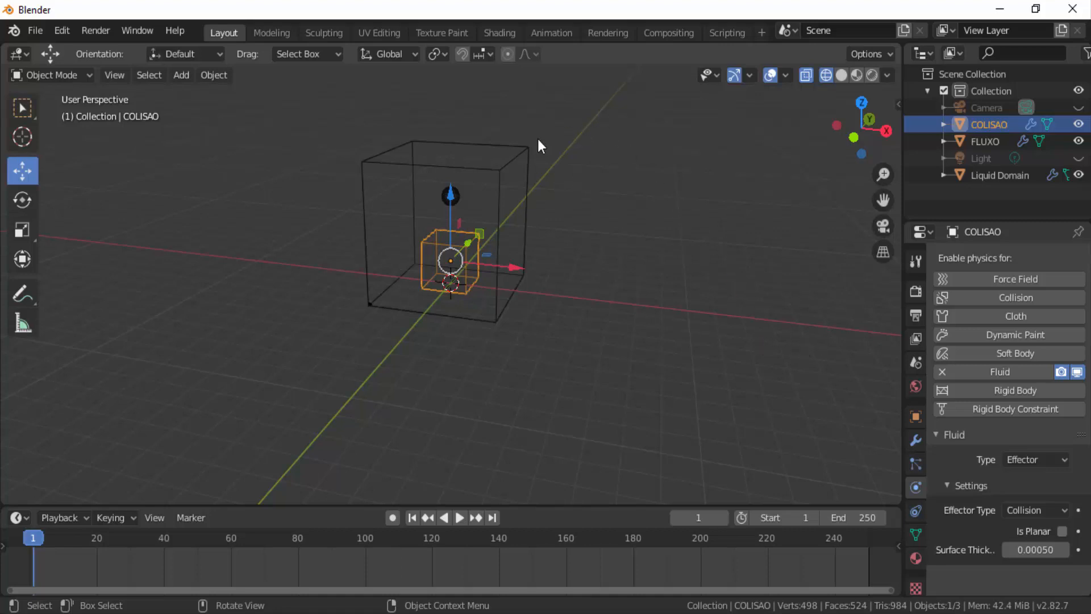
{"action": "left_click", "coordinate": [972, 176]}
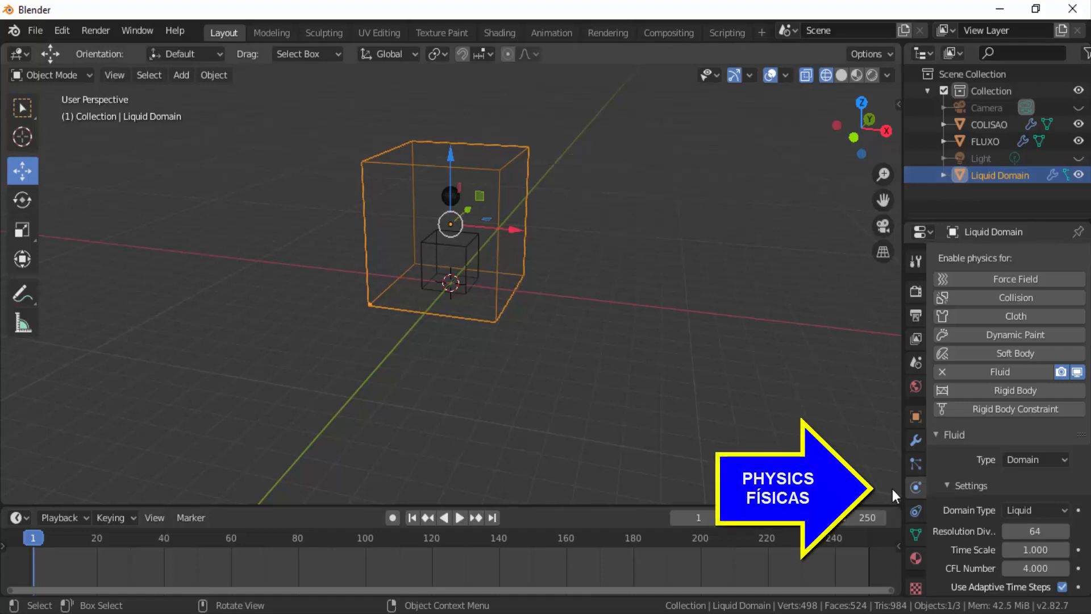
{"action": "scroll", "coordinate": [1025, 489], "scroll_direction": "down", "scroll_amount": 5}
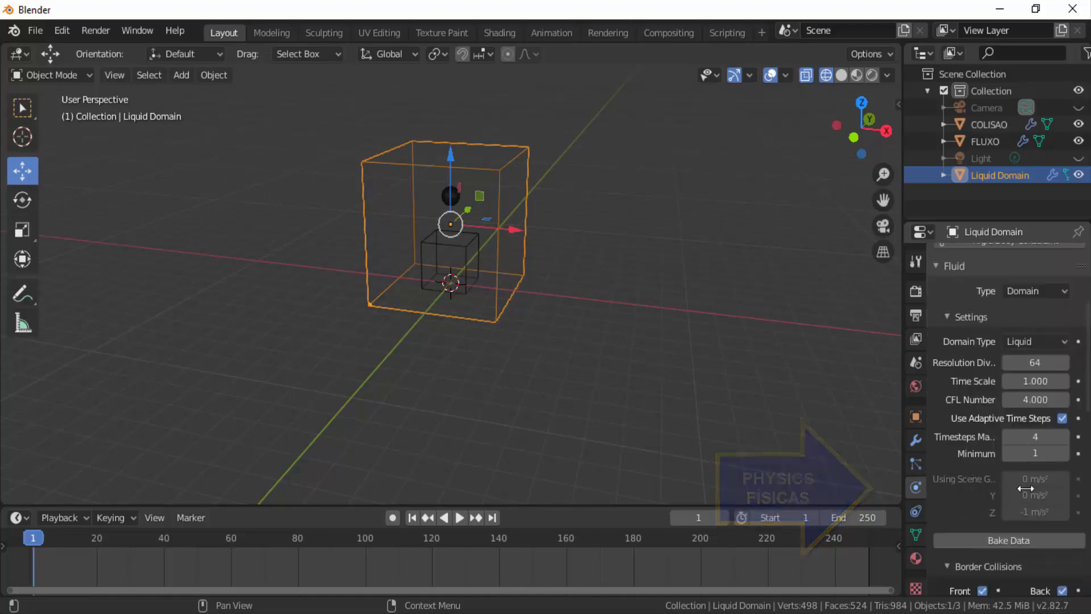
{"action": "scroll", "coordinate": [1024, 488], "scroll_direction": "down", "scroll_amount": 3}
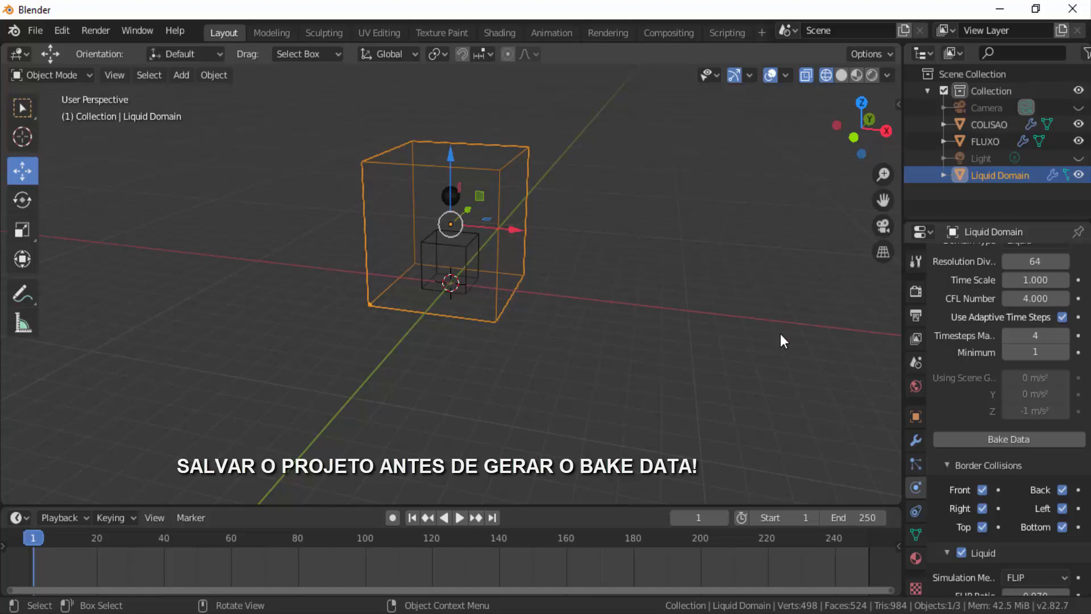
{"action": "left_click", "coordinate": [41, 27]}
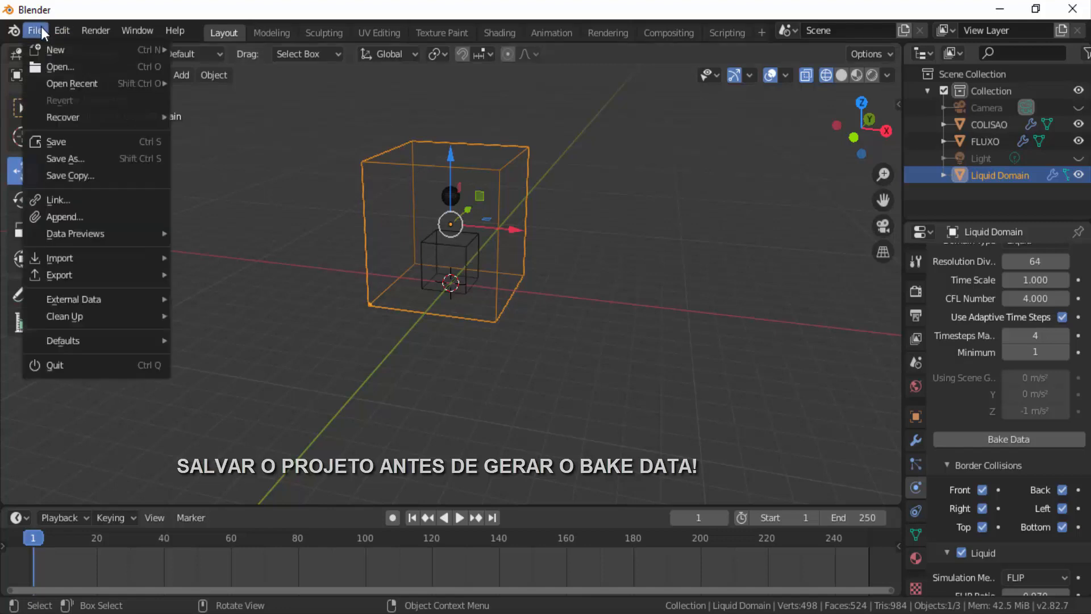
{"action": "left_click", "coordinate": [77, 160]}
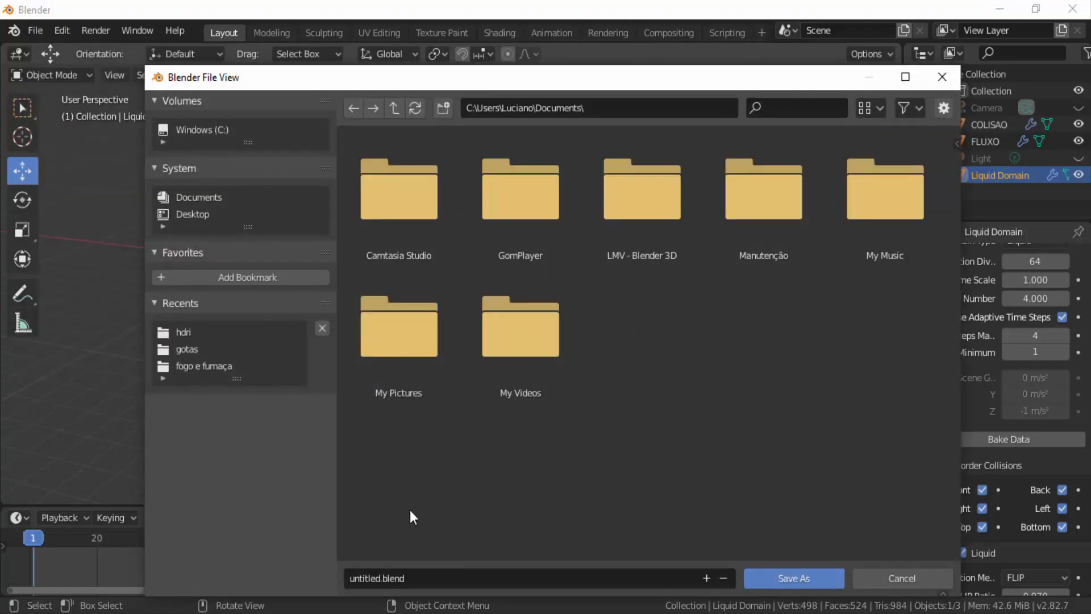
{"action": "left_click", "coordinate": [908, 583]}
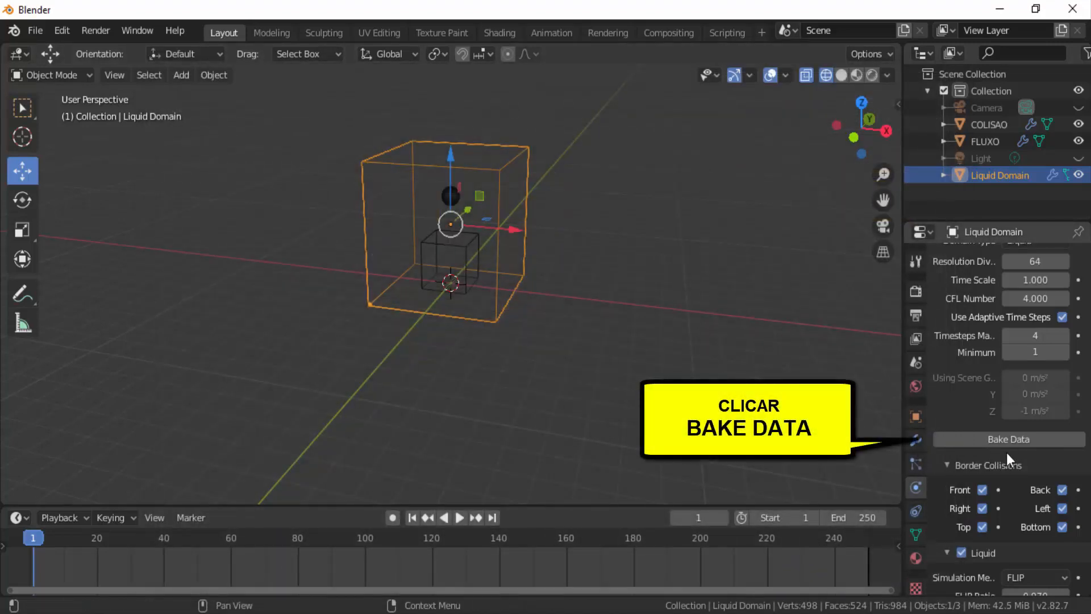
Bake the Liquid Domain's fluid data and play the simulation in camera view with the domain centred in the frame
{"action": "left_click", "coordinate": [1022, 442]}
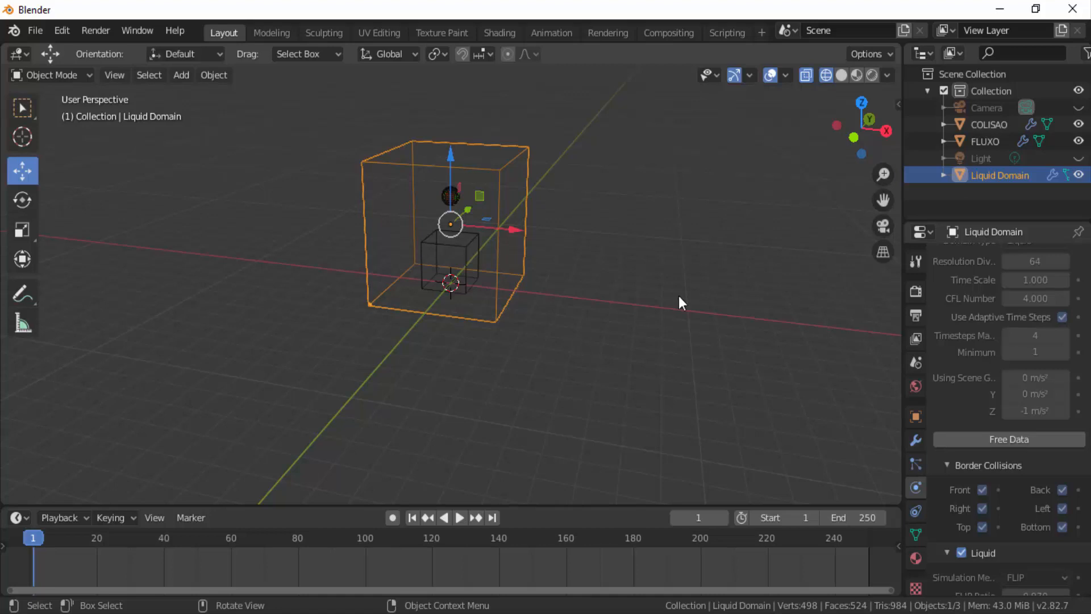
{"action": "left_click", "coordinate": [884, 225]}
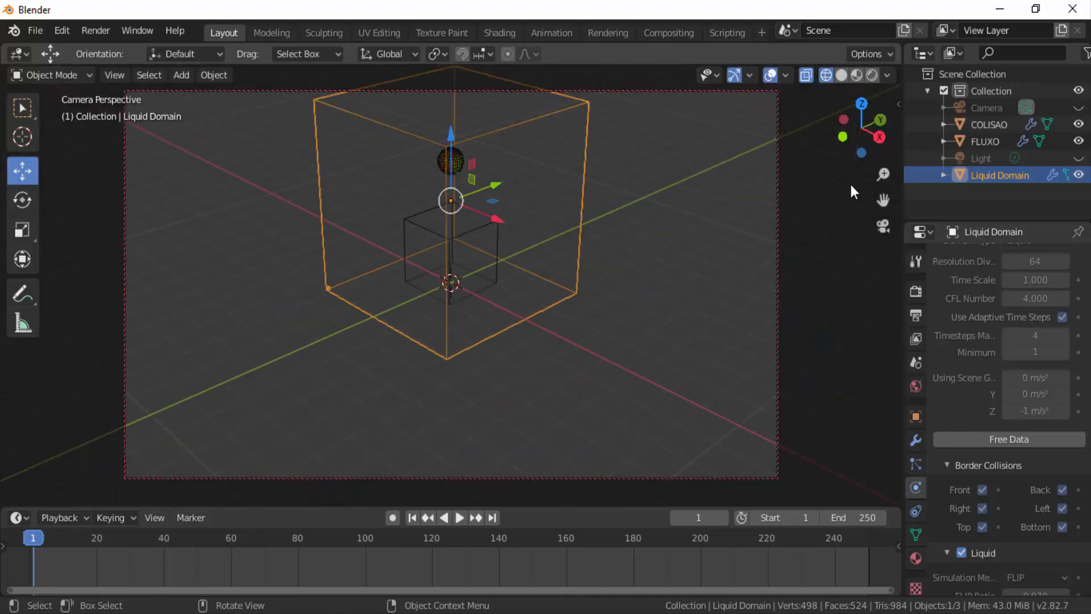
{"action": "left_click_drag", "start_coordinate": [883, 200], "coordinate": [875, 265]}
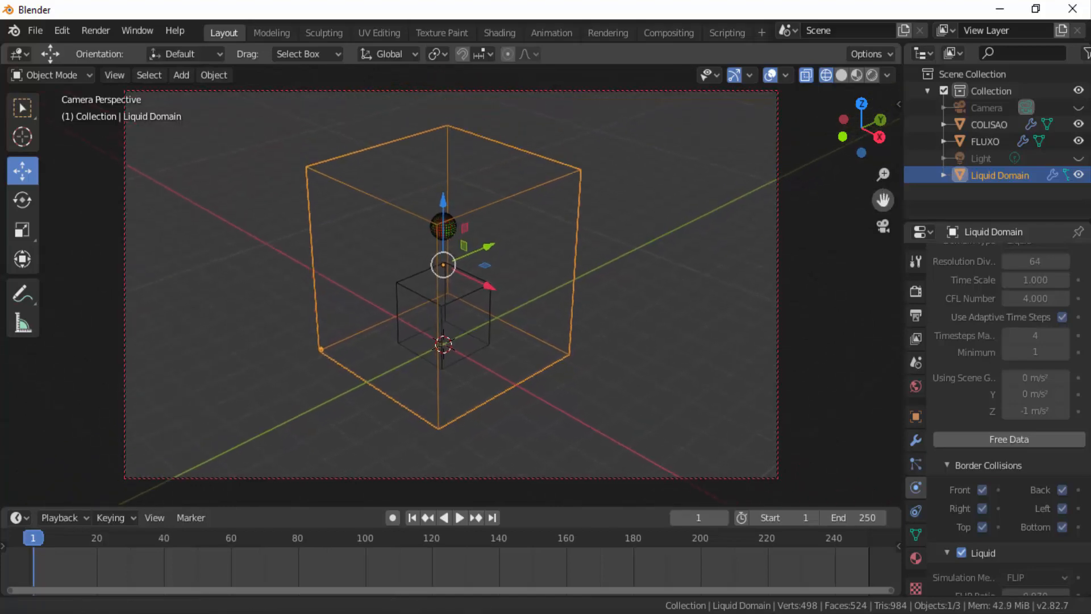
{"action": "left_click", "coordinate": [459, 517]}
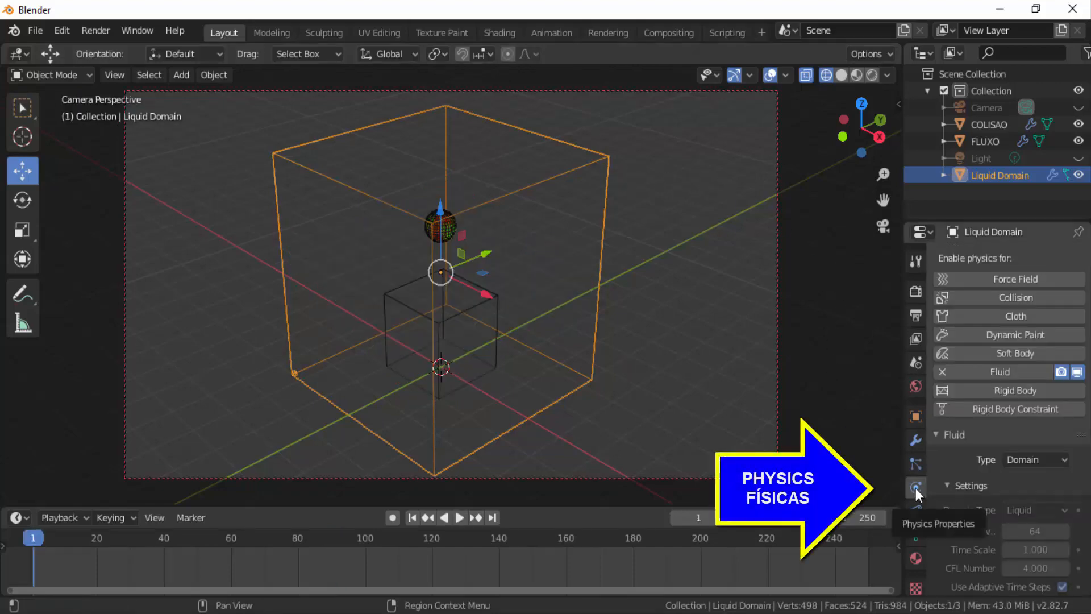
Briefly play back the liquid particles and bake the fluid mesh from the Liquid Domain's Mesh settings
{"action": "scroll", "coordinate": [984, 479], "scroll_direction": "down", "scroll_amount": 7}
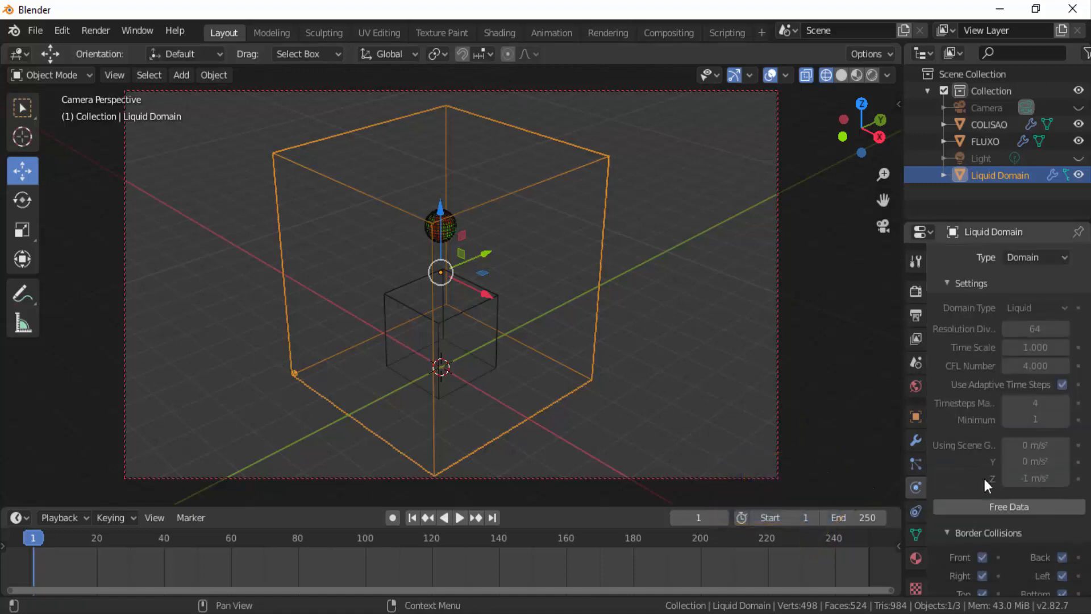
{"action": "scroll", "coordinate": [984, 480], "scroll_direction": "down", "scroll_amount": 15}
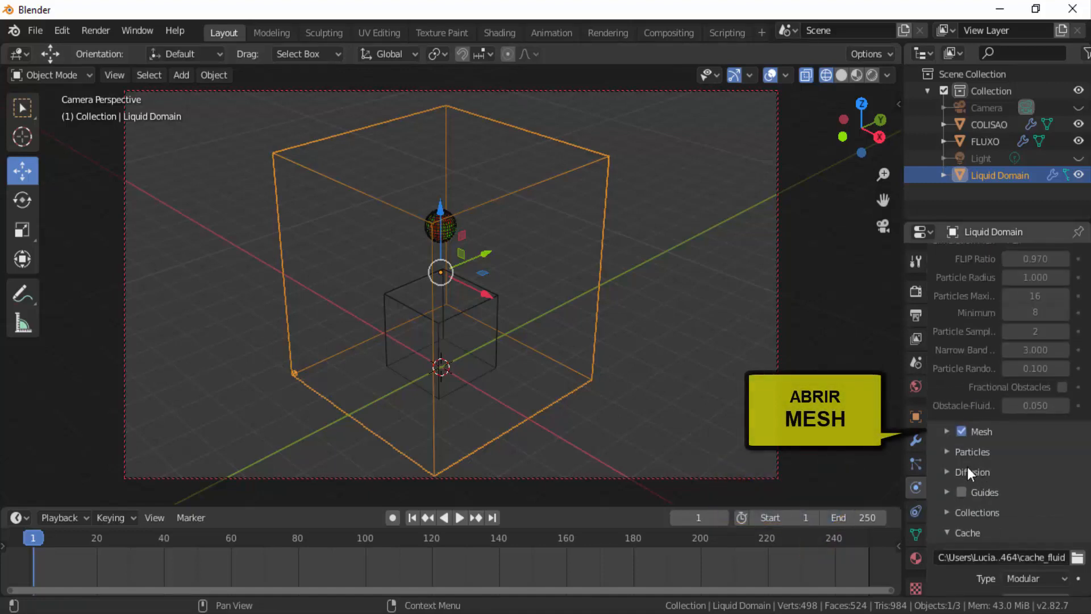
{"action": "left_click", "coordinate": [946, 432]}
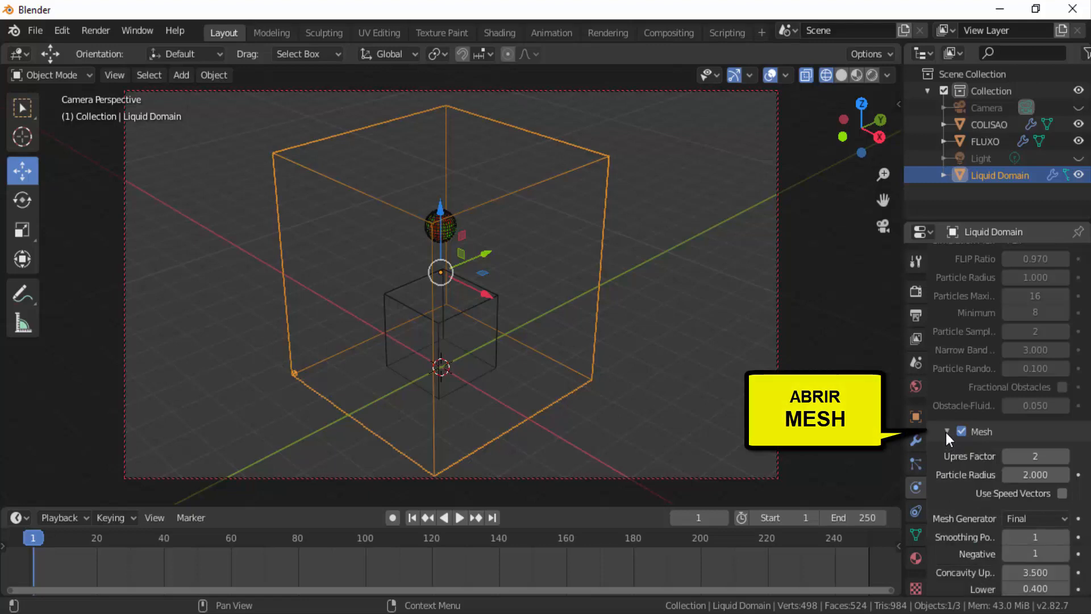
{"action": "scroll", "coordinate": [946, 468], "scroll_direction": "down", "scroll_amount": 4}
{"action": "scroll", "coordinate": [945, 468], "scroll_direction": "down", "scroll_amount": 4}
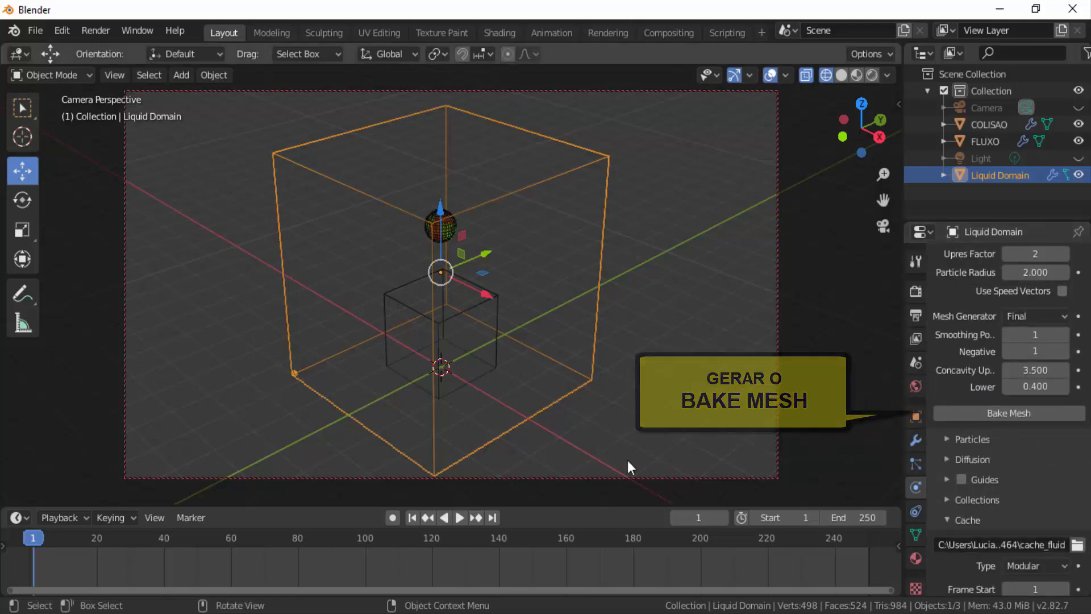
{"action": "left_click", "coordinate": [458, 518]}
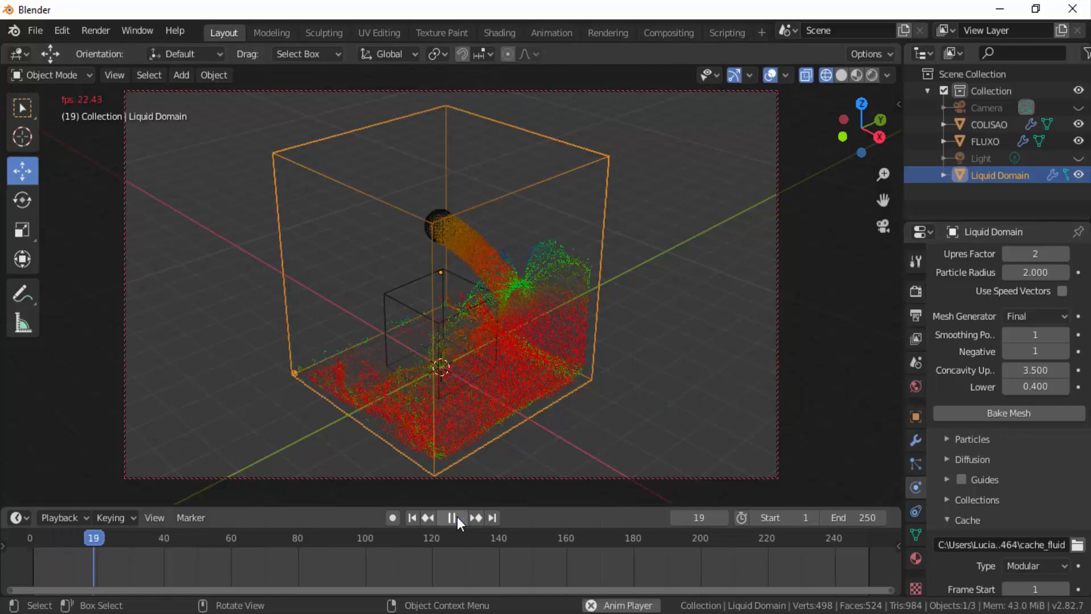
{"action": "left_click", "coordinate": [456, 516]}
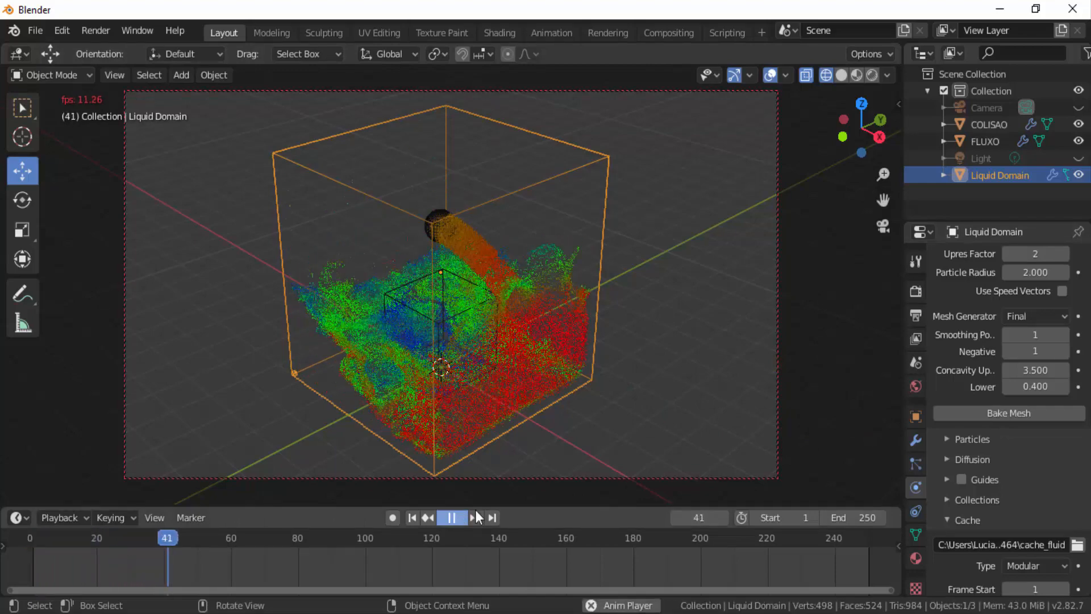
{"action": "left_click", "coordinate": [1008, 413]}
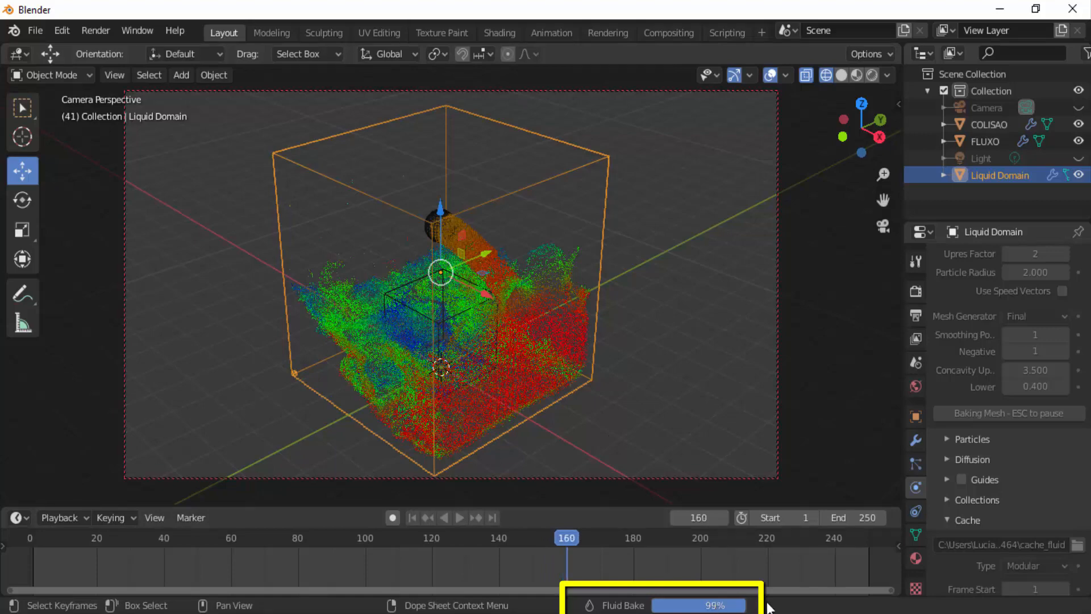
{"action": "key", "text": "shift+Left"}
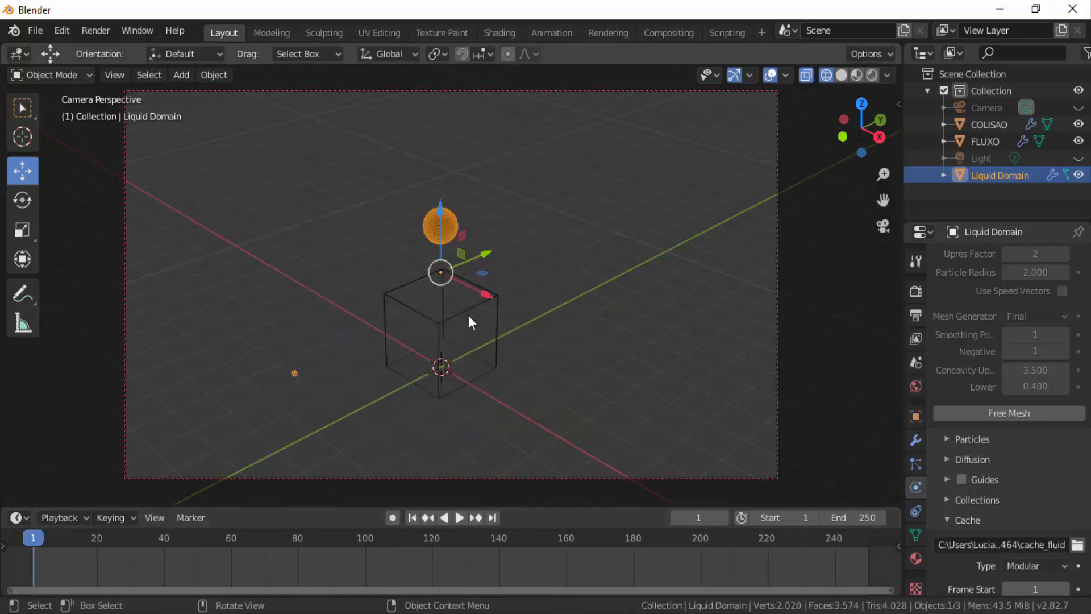
Play the baked liquid mesh animation to about frame 26 and display the scene in Material Preview shading
{"action": "left_click", "coordinate": [458, 517]}
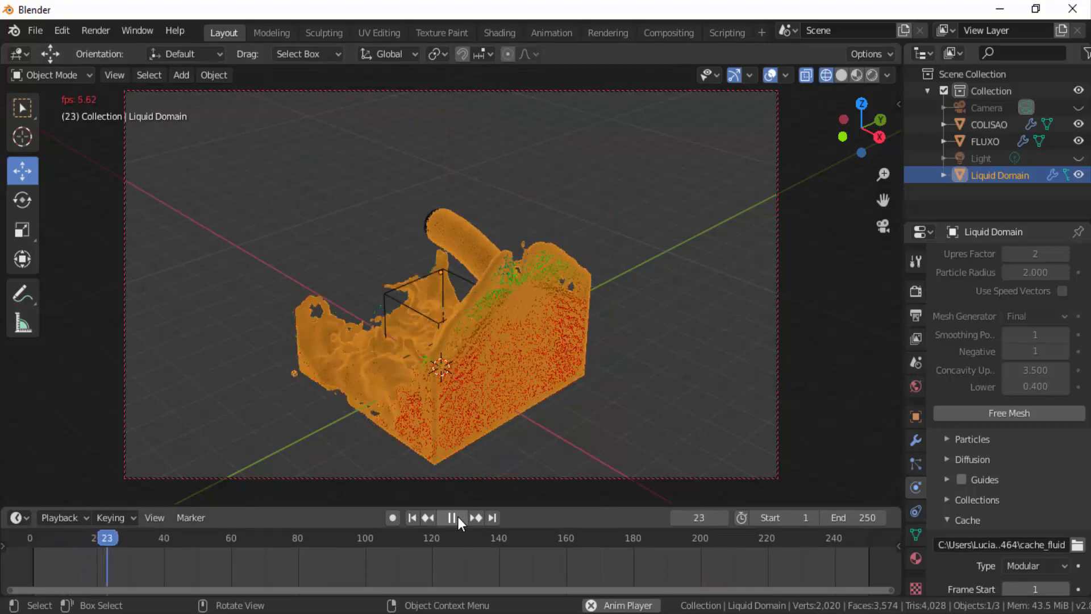
{"action": "left_click", "coordinate": [458, 517]}
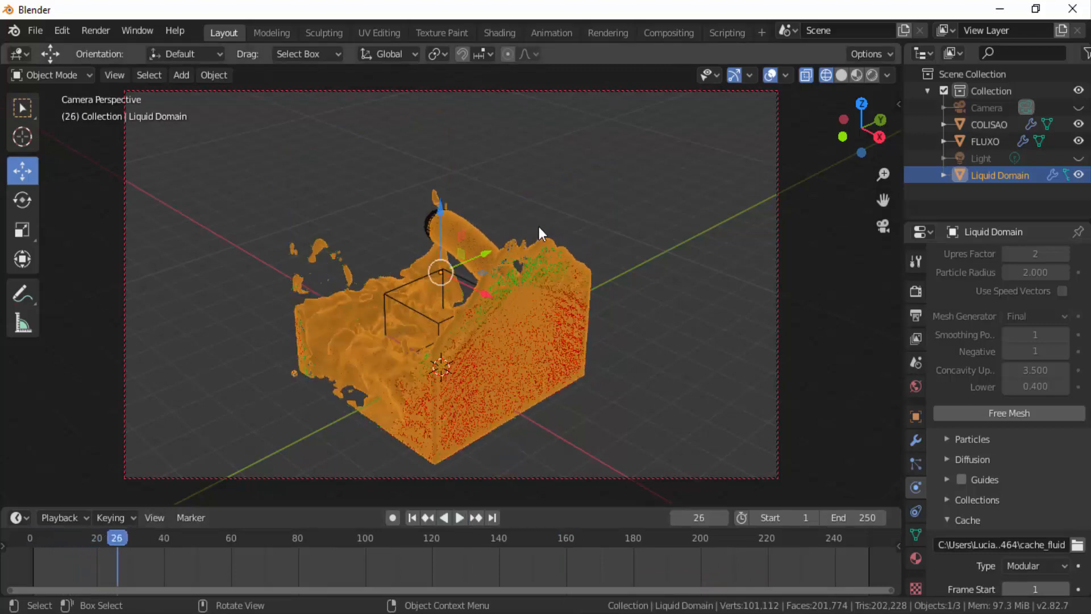
{"action": "left_click", "coordinate": [857, 75]}
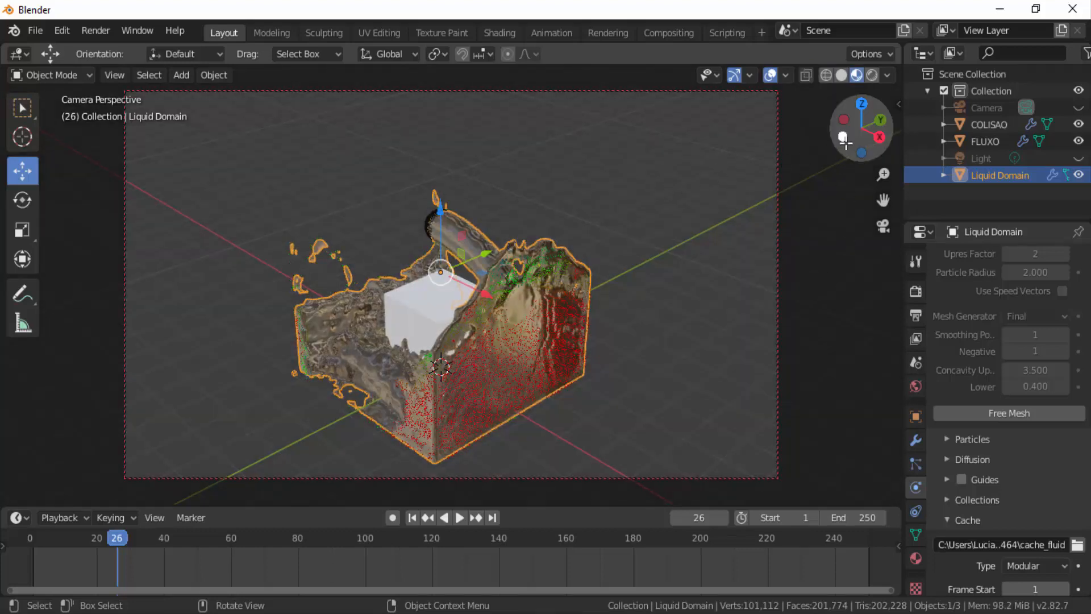
Hide the FLUXO emitter sphere in the viewport and inspect the liquid around the collision cube from another angle
{"action": "left_click_drag", "start_coordinate": [843, 149], "coordinate": [879, 140]}
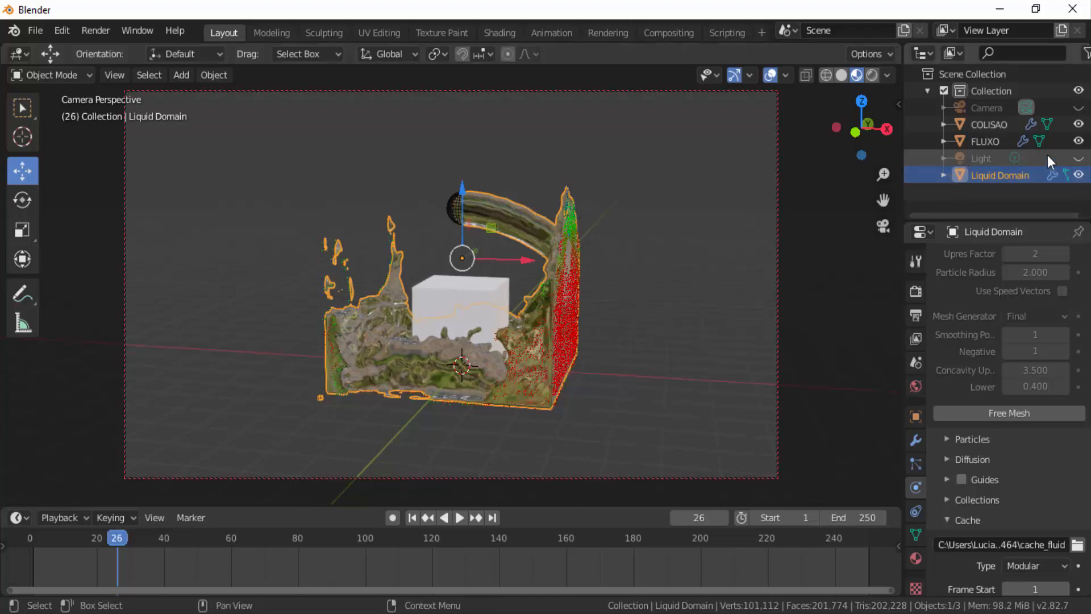
{"action": "left_click", "coordinate": [1079, 142]}
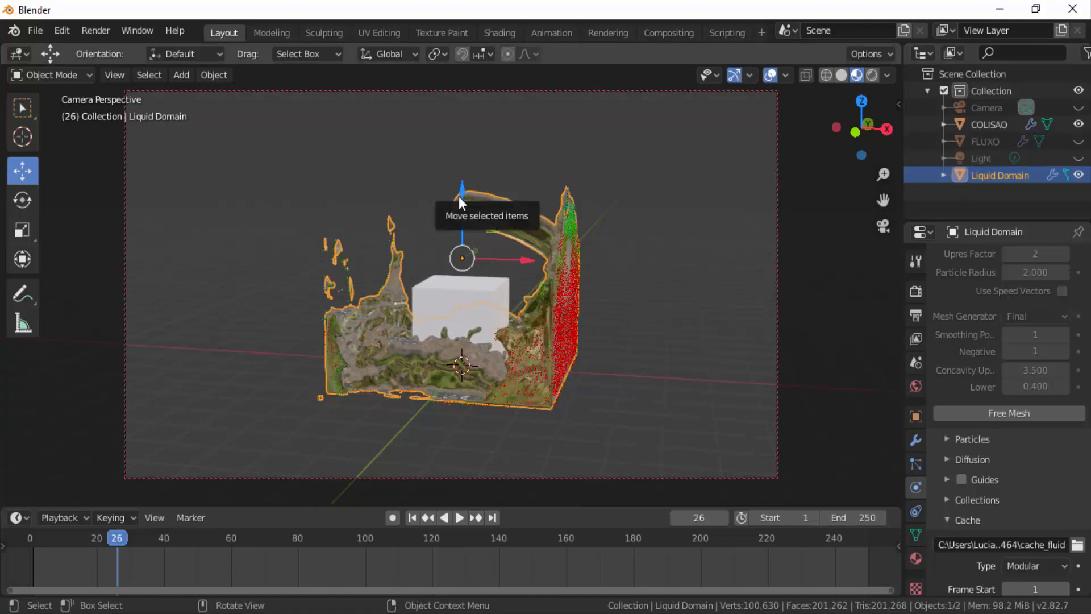
{"action": "left_click_drag", "start_coordinate": [849, 147], "coordinate": [565, 274]}
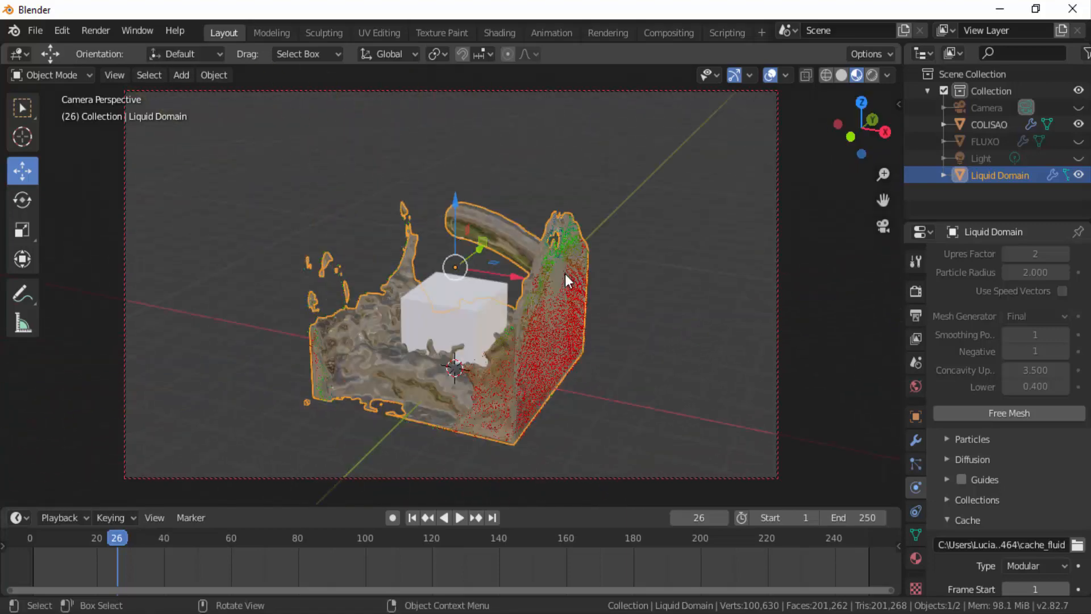